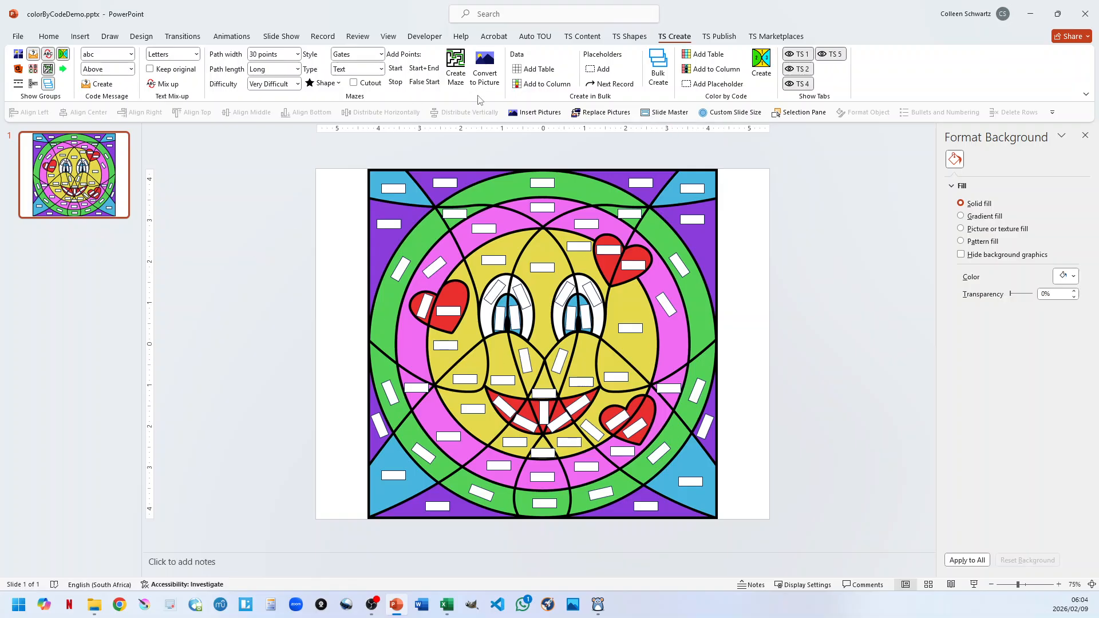
Step: Add a color-by-code table and relabel its first seven column headers 4, 5, 6, 7, 8, 9 and 10
left_click(709, 57)
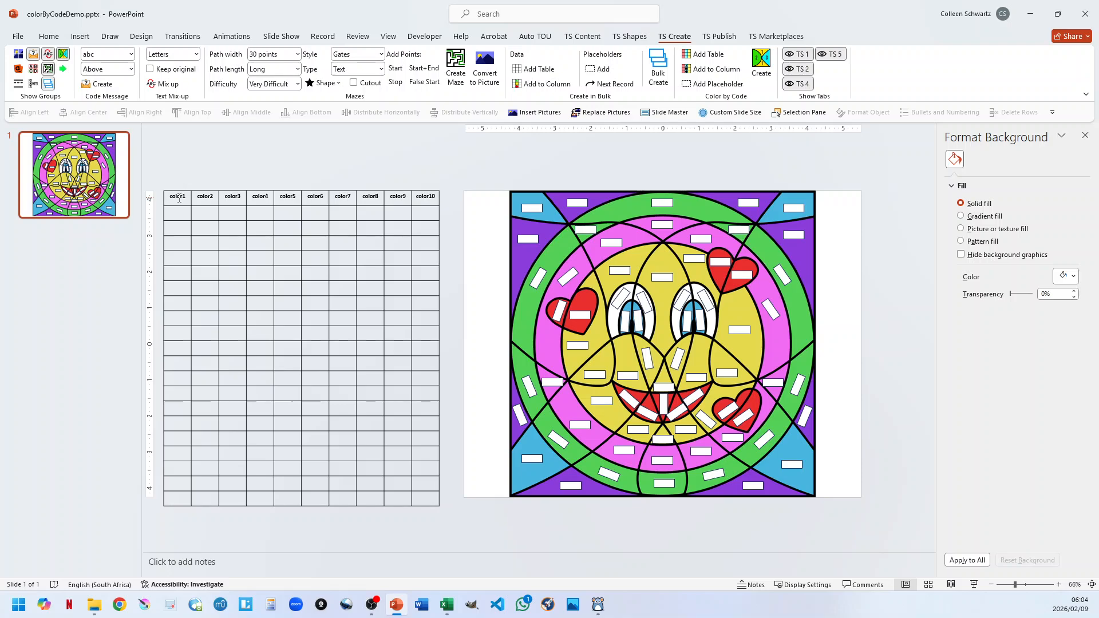
double_click(180, 197)
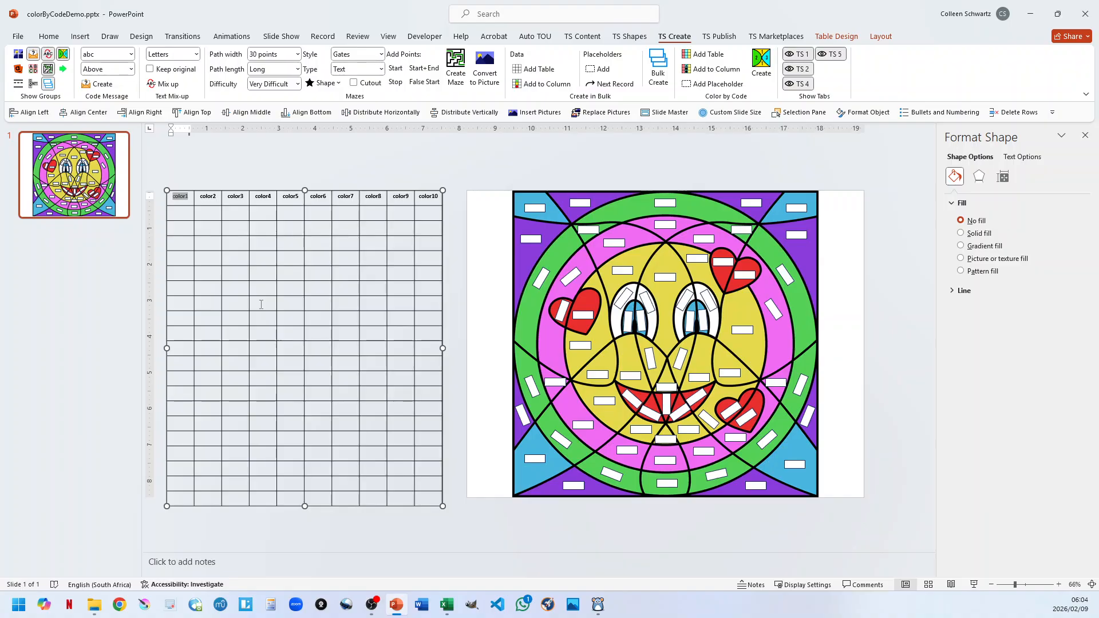
type("4")
key("Tab")
type("5")
key("Tab")
type("6")
key("Tab")
type("7")
key("Tab")
type("8")
key("Tab")
type("9")
key("Tab")
type("10")
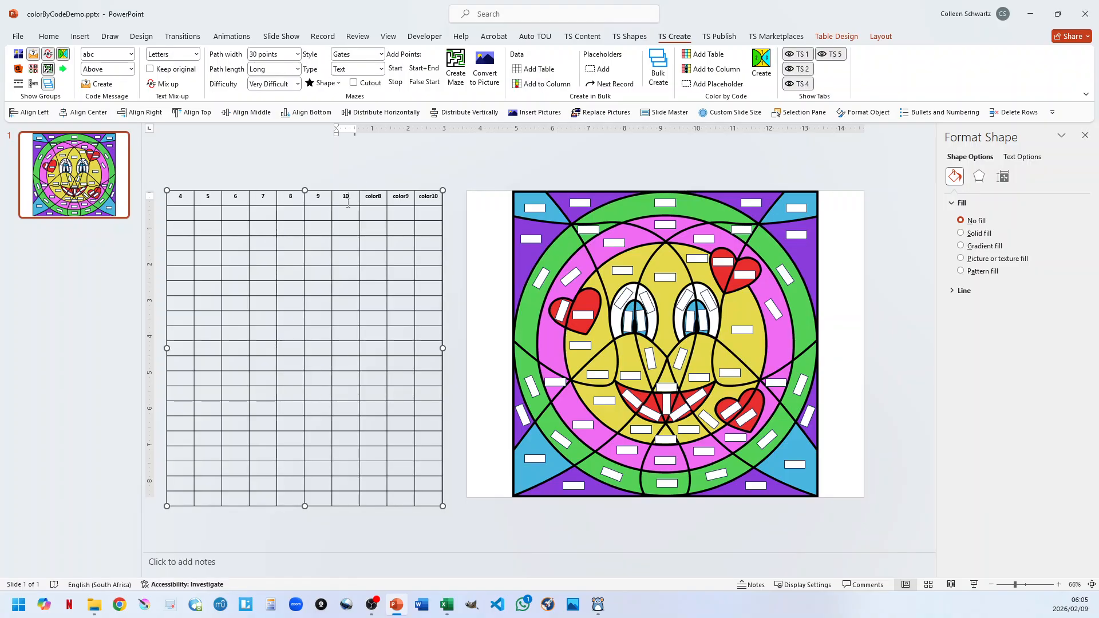
Step: Delete the unused color8, color9 and color10 columns and bring the table closer to the slide
left_click_drag(373, 200, 430, 498)
key("BackSpace")
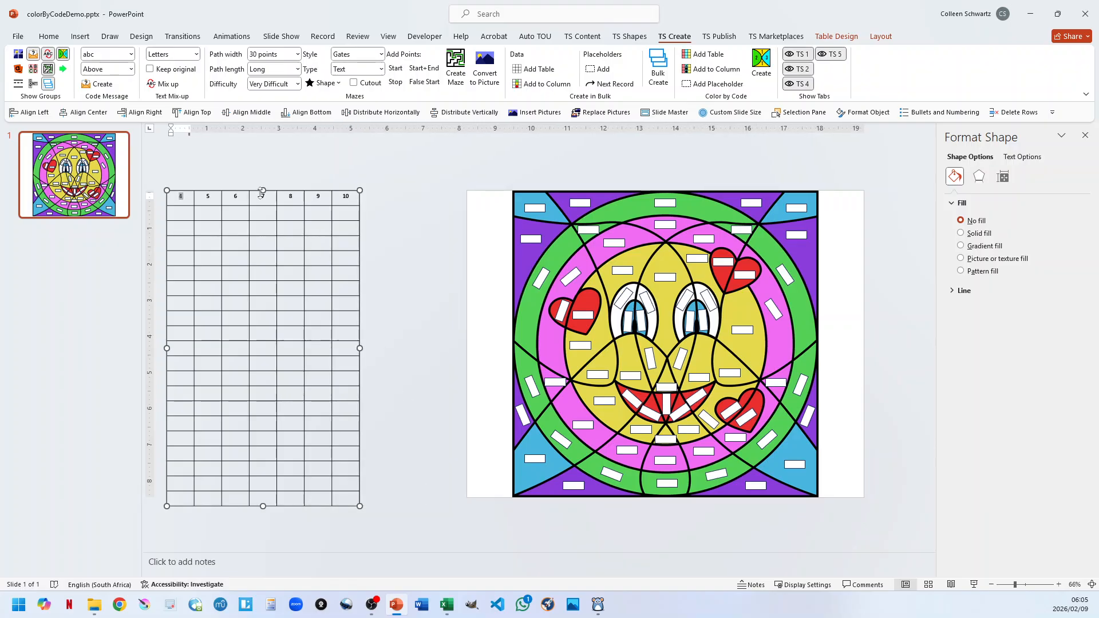
left_click_drag(289, 191, 385, 193)
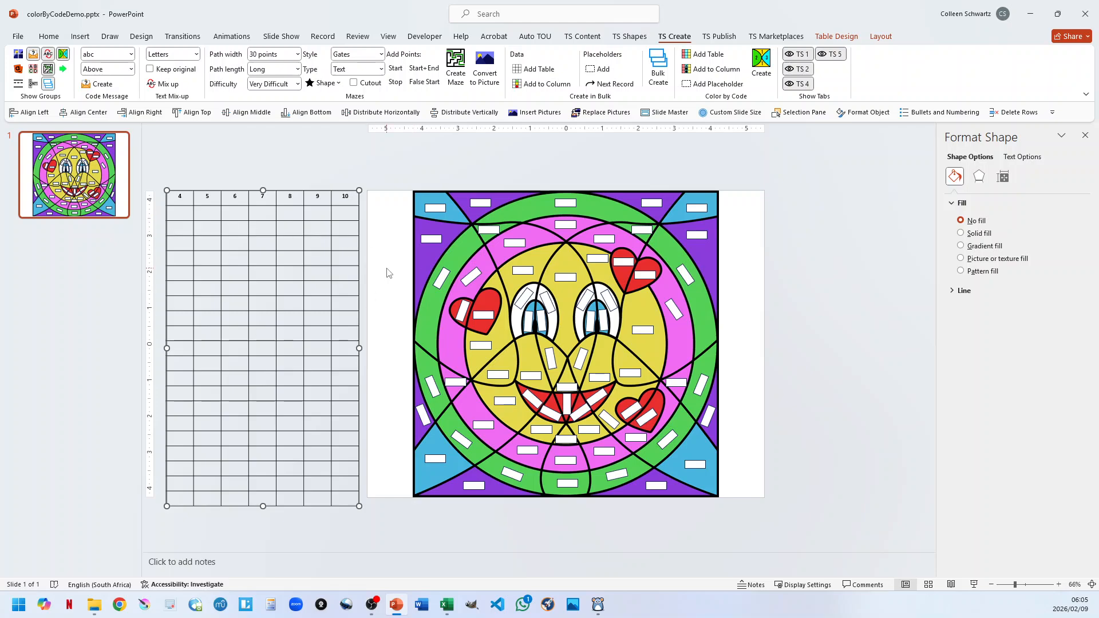
Step: Copy the number bond sums from the number bonds.xlsx workbook in Excel and paste them under the headers of the PowerPoint table
mouse_move(447, 604)
left_click(481, 532)
key("ctrl+c")
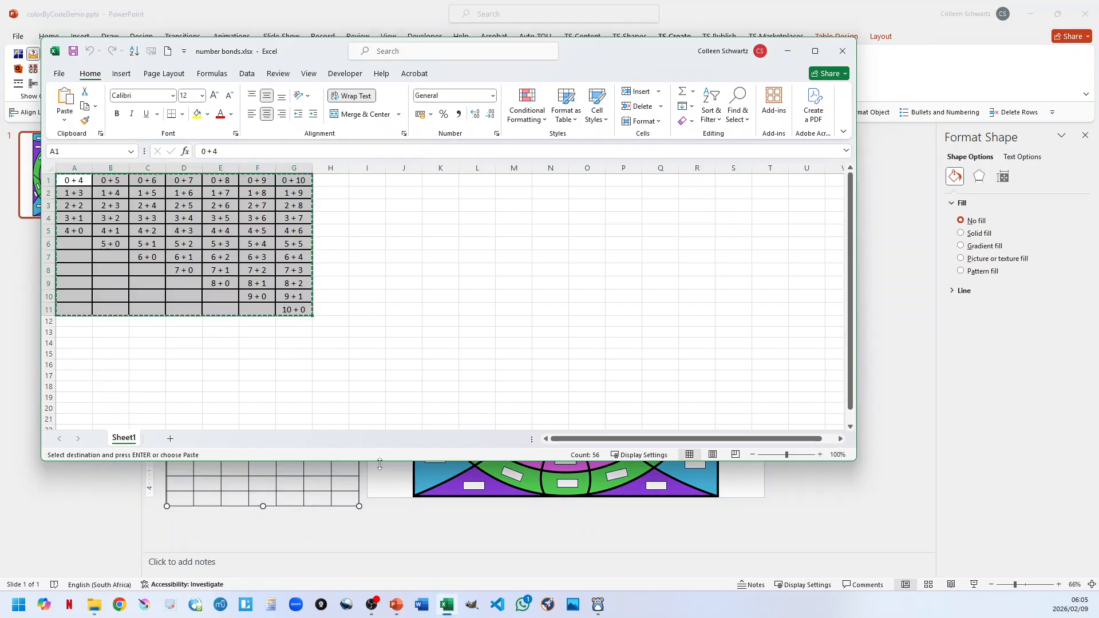
left_click(373, 489)
left_click(179, 217)
key("ctrl+v")
left_click(380, 355)
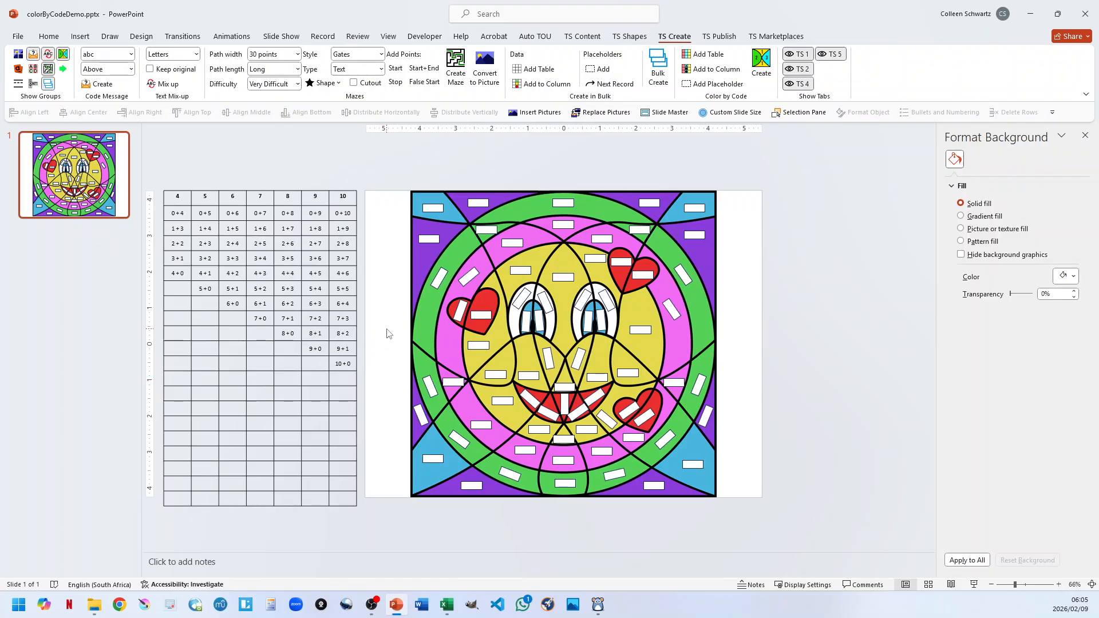
Step: Assign color code placeholder 4 to the four blank boxes in the white parts of the eyes
scroll(386, 333, "up", 1)
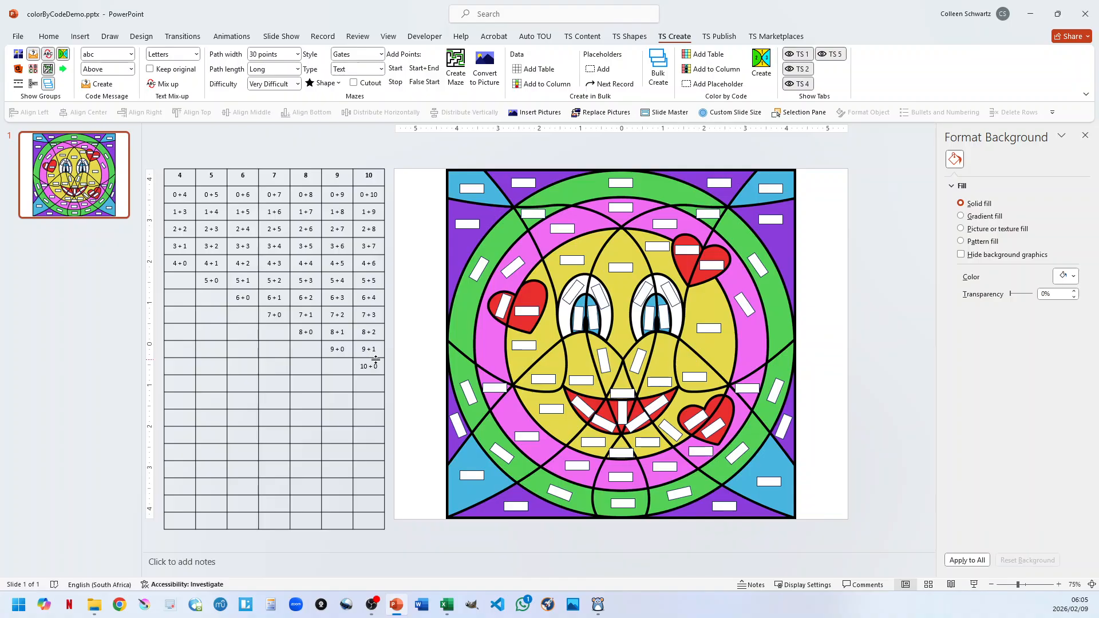
left_click(574, 290)
left_click(598, 295, "shift")
left_click(643, 290, "shift")
left_click(668, 290, "shift")
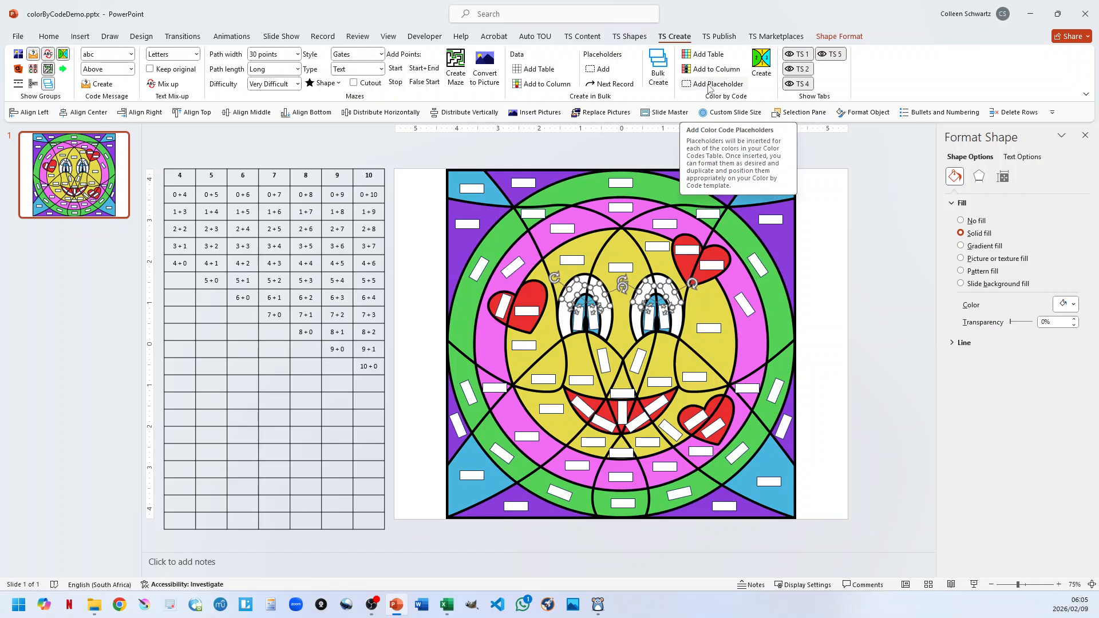
left_click(709, 86)
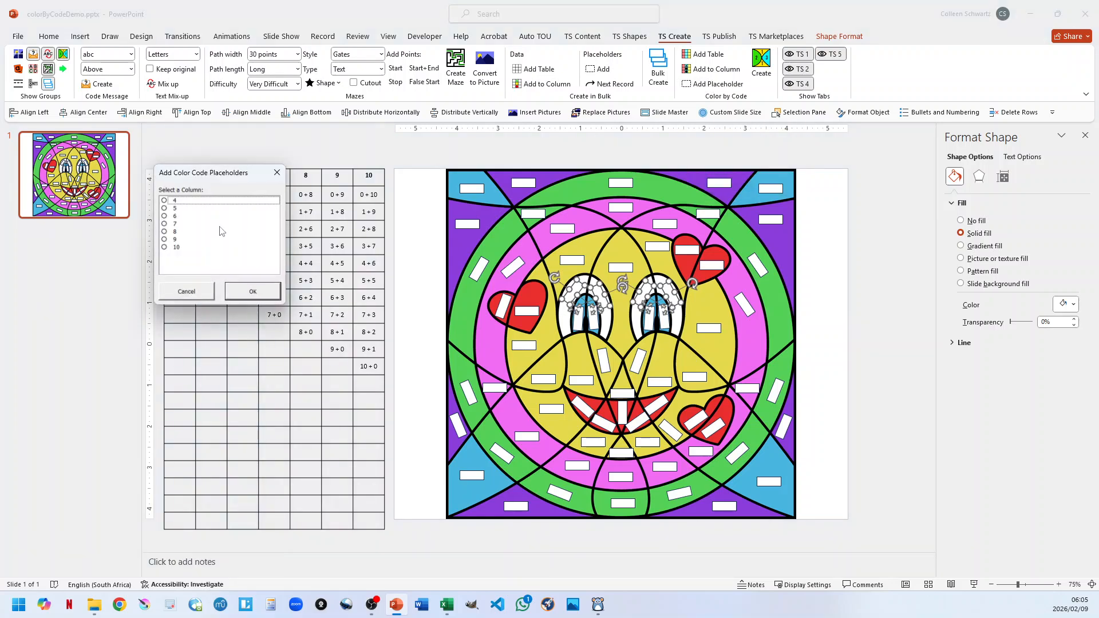
left_click(174, 204)
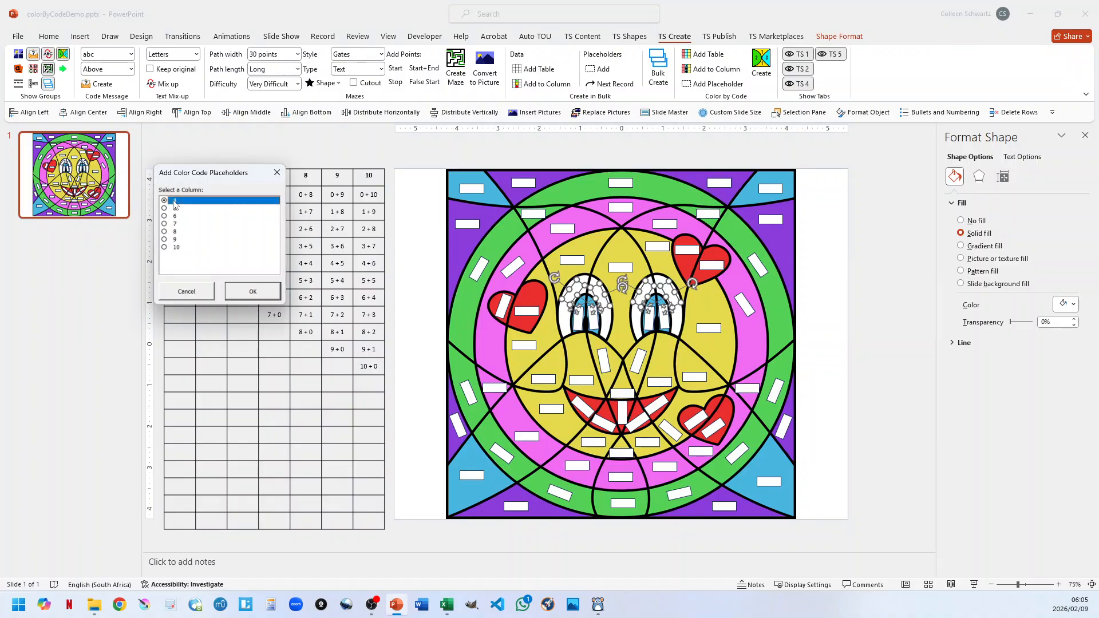
left_click(247, 293)
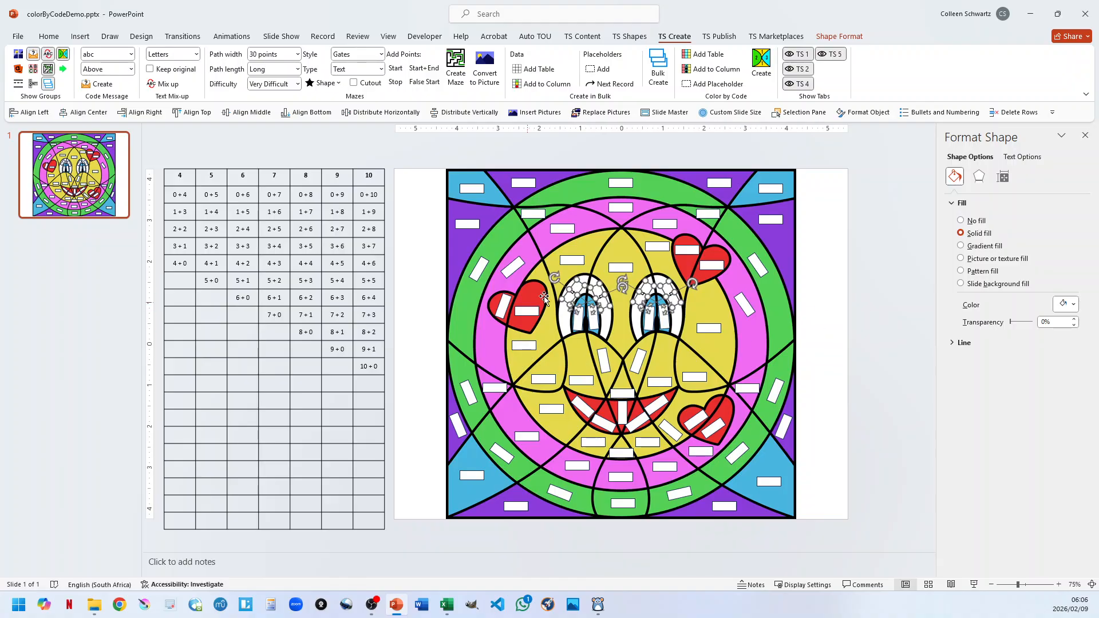
left_click(849, 292)
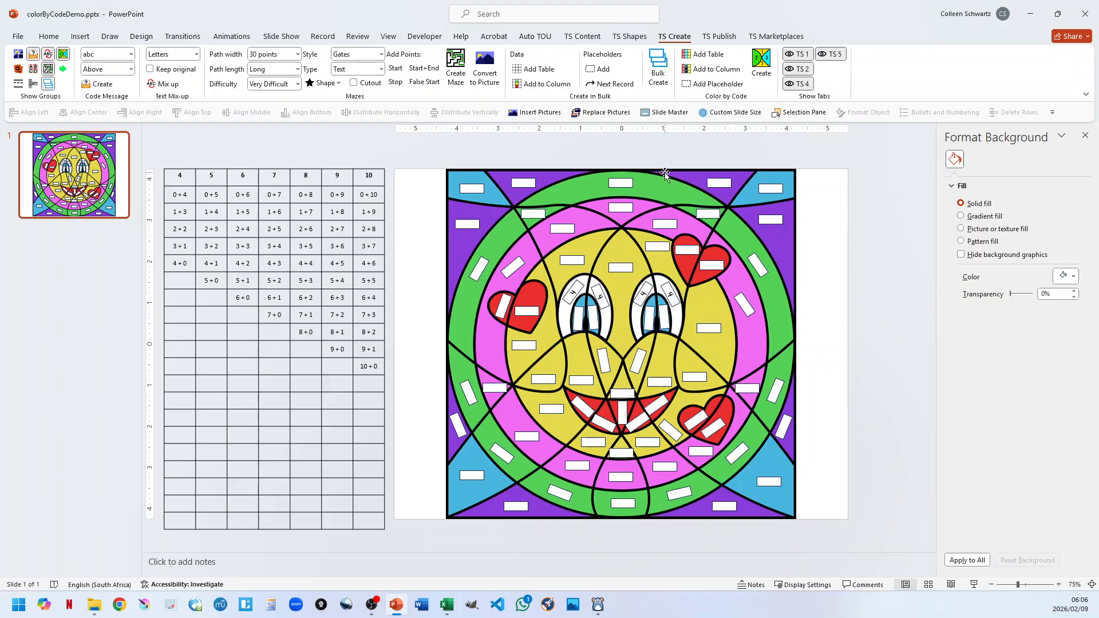
Step: Add default color code placeholders for every table column with no shapes selected, and delete the inserted squares
left_click(710, 84)
left_click(646, 355)
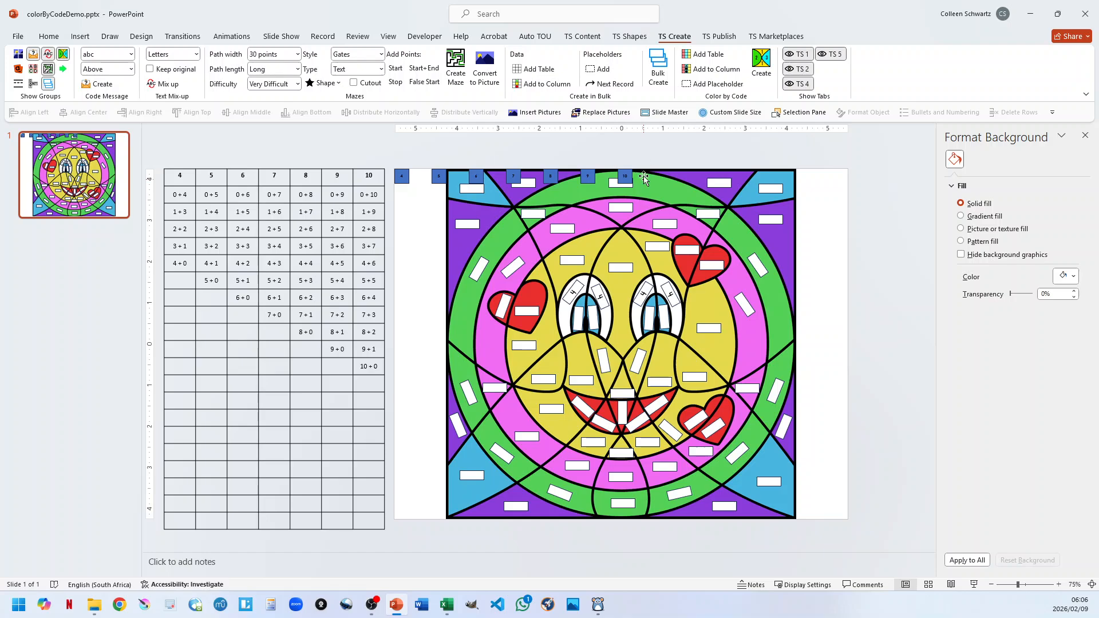
left_click_drag(654, 150, 392, 184)
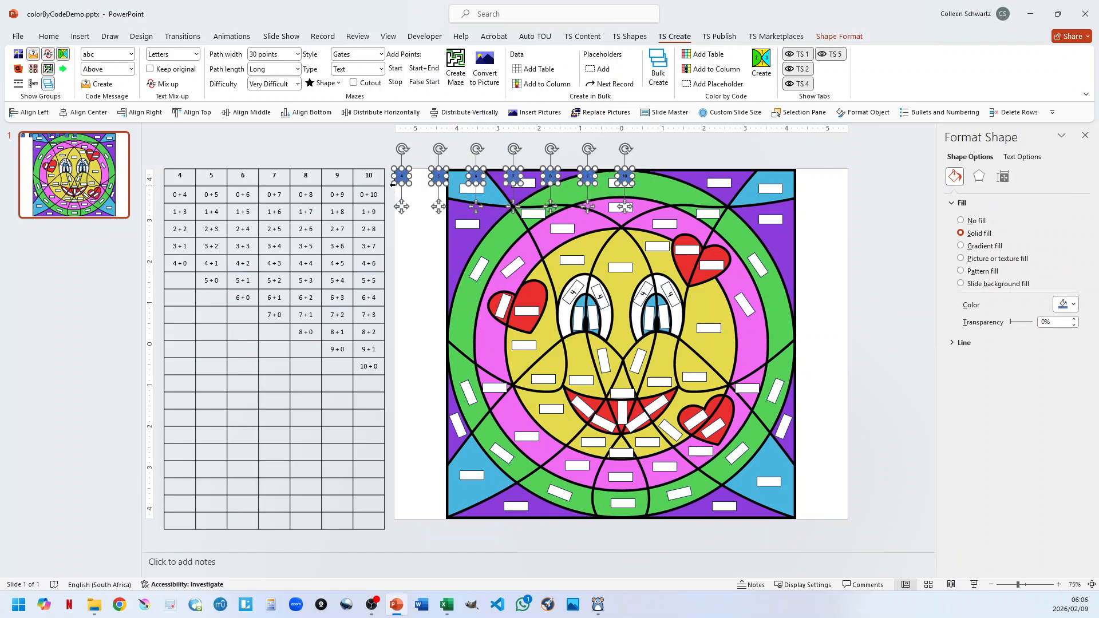
left_click(393, 184)
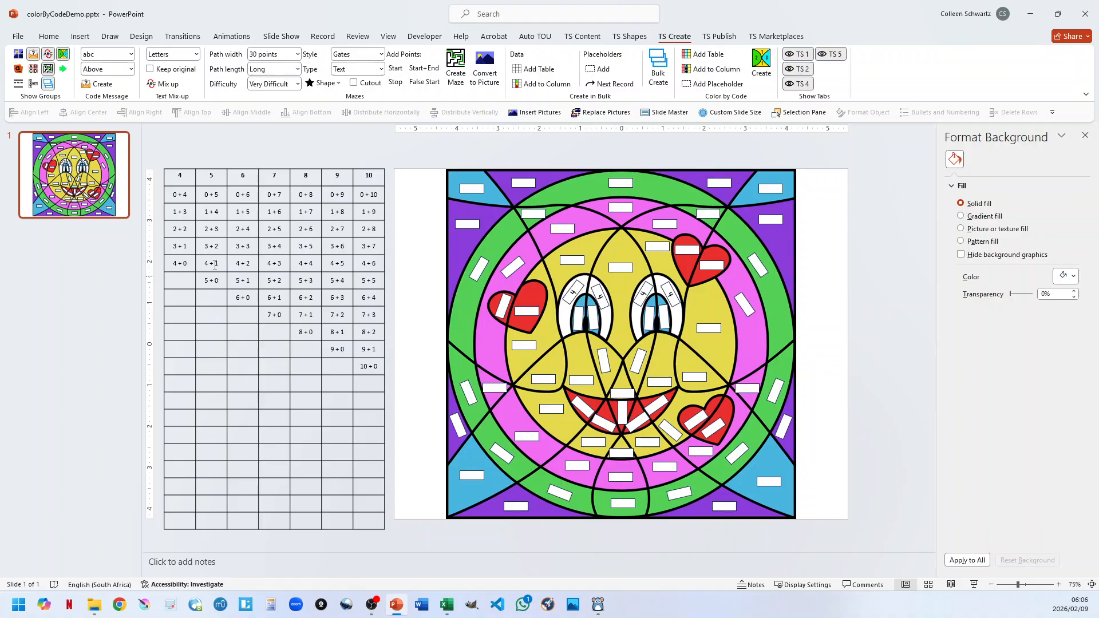
Step: Assign color code placeholder 5 to the blank boxes in the blue corners and the blue parts of the eyes
left_click(471, 188)
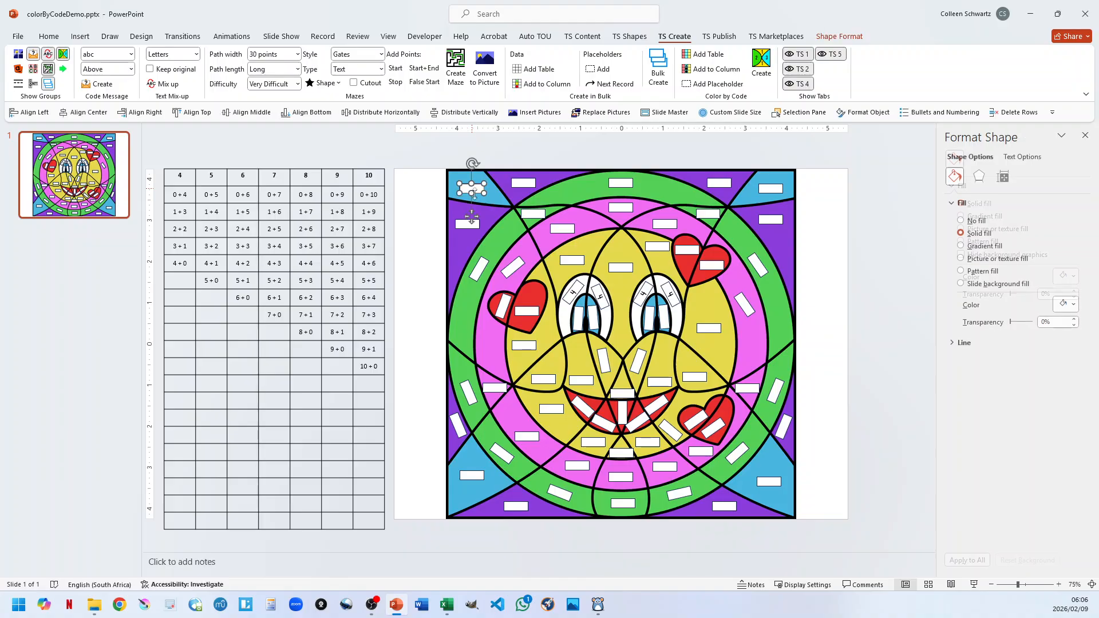
left_click(777, 189, "shift")
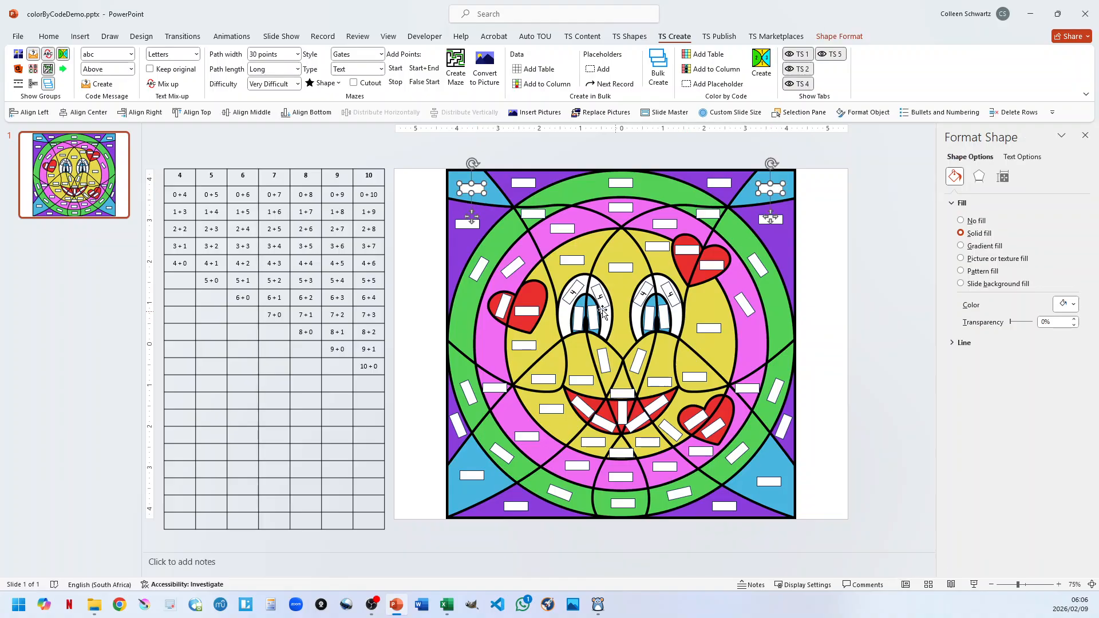
left_click(578, 322, "shift")
left_click(594, 322, "shift")
left_click(648, 321, "shift")
left_click(663, 314, "shift")
left_click(671, 316, "shift")
left_click(471, 475, "shift")
left_click(784, 483, "shift")
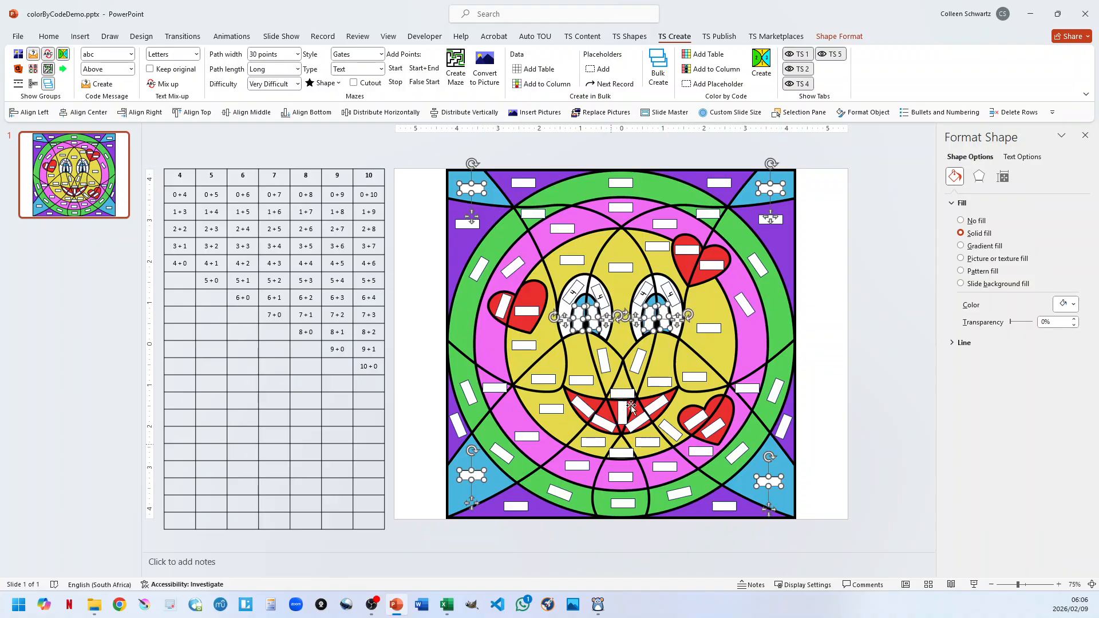
left_click(711, 83)
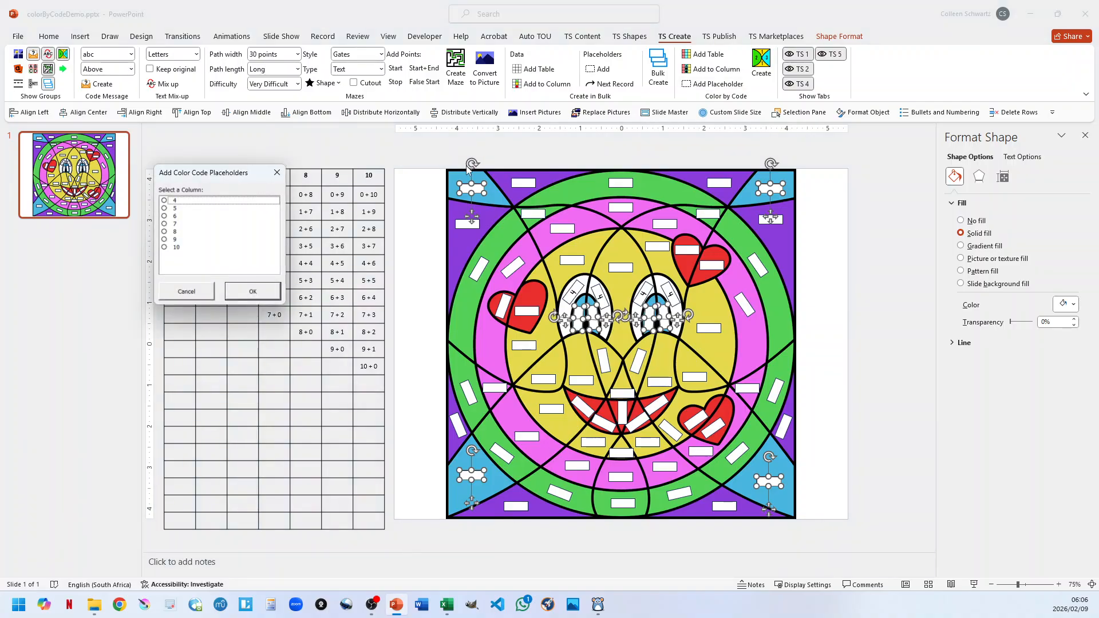
left_click(175, 210)
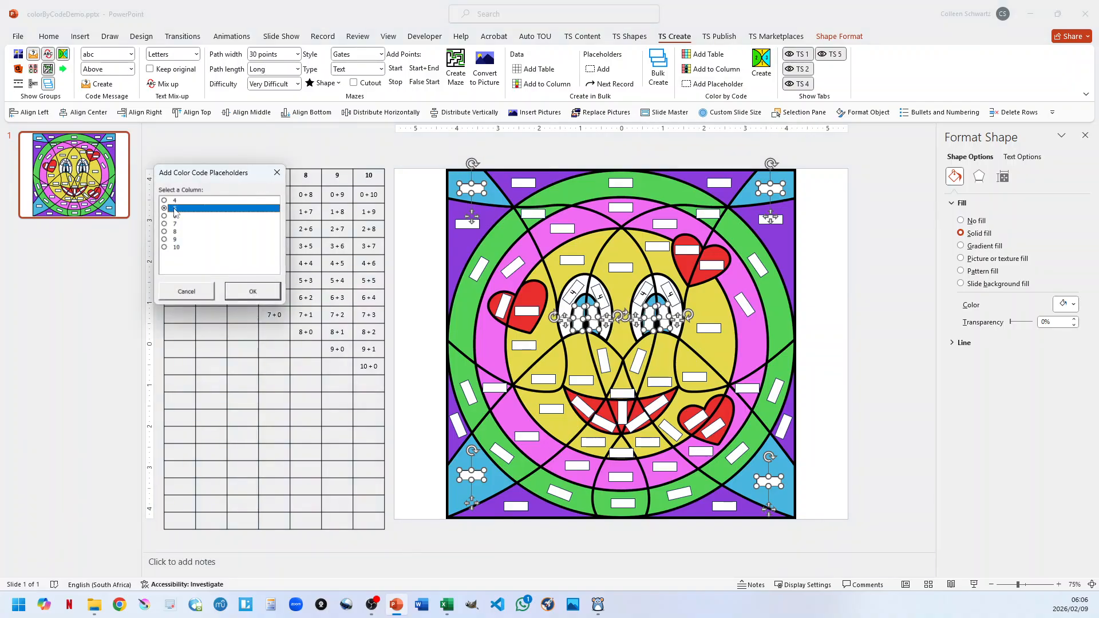
left_click(253, 291)
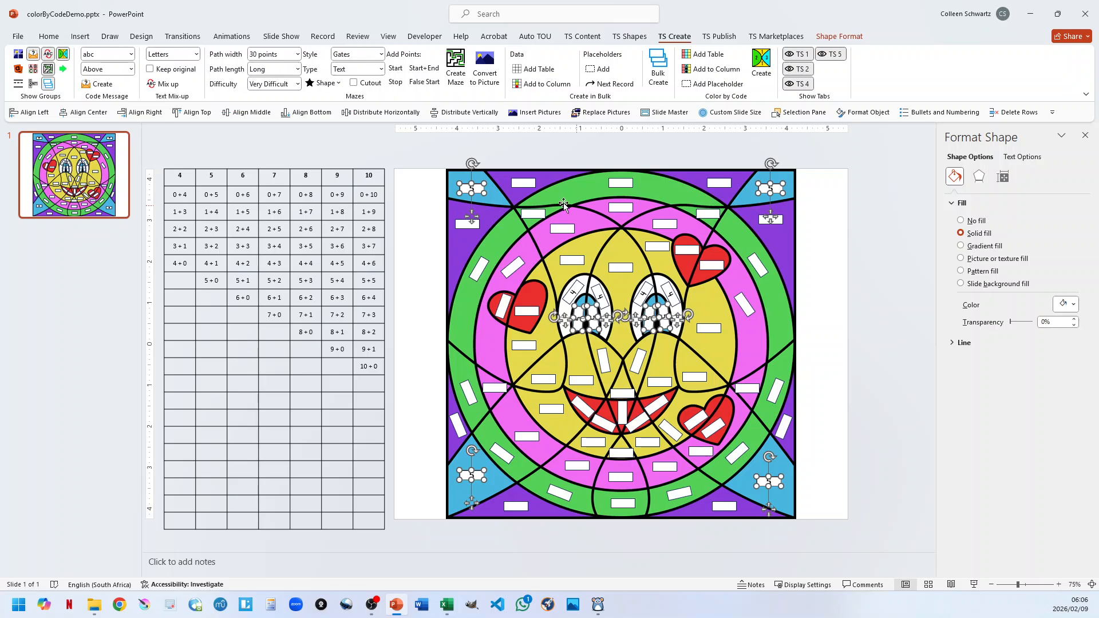
Step: Assign color code placeholder 6 to all blank boxes in the purple areas around the outer ring
left_click(780, 225, "shift")
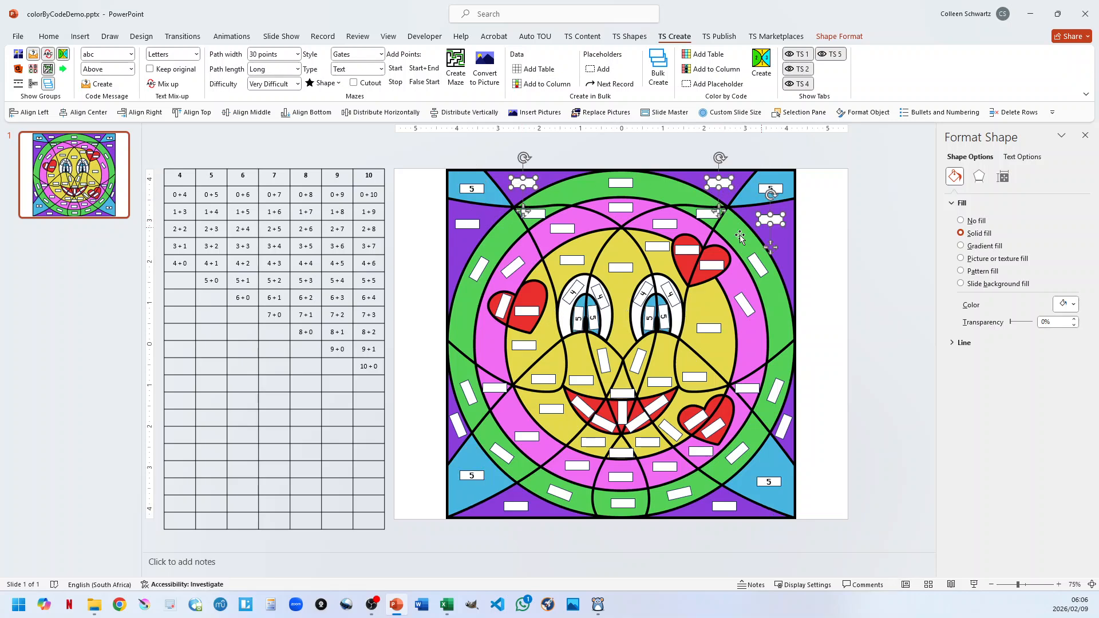
left_click(468, 225, "shift")
left_click(454, 440, "shift")
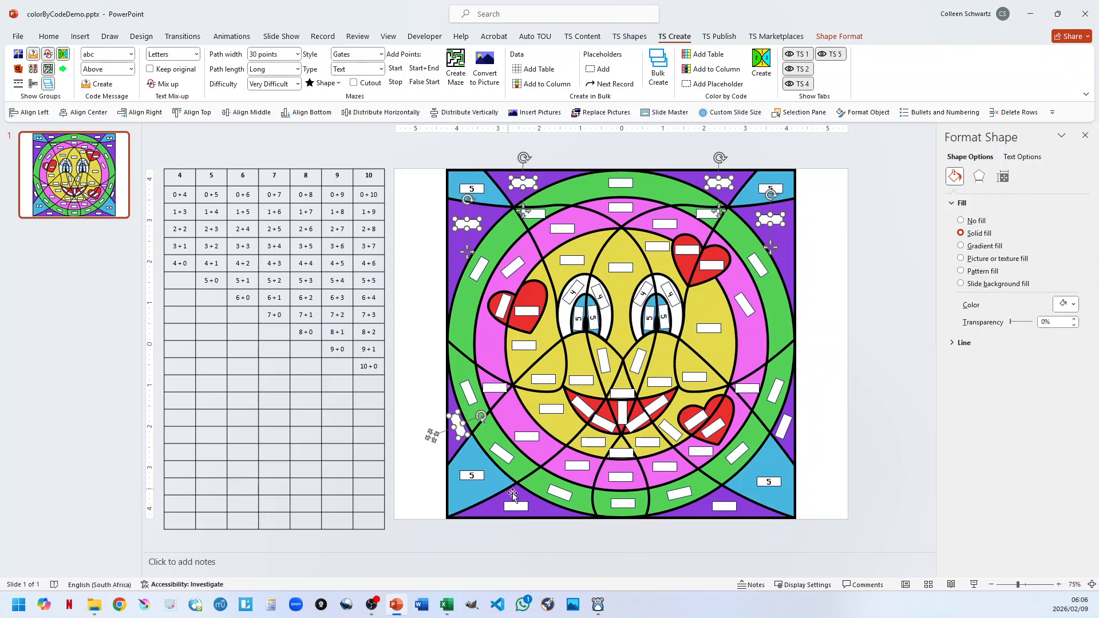
left_click(515, 506, "shift")
left_click(724, 506, "shift")
left_click(782, 427, "shift")
left_click(714, 84)
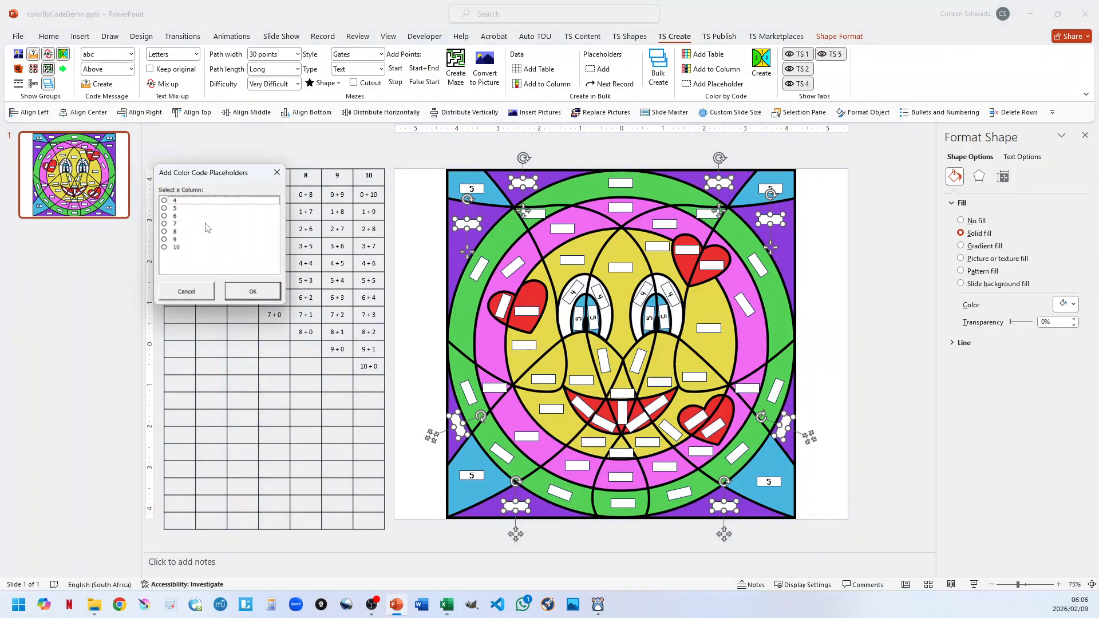
left_click(180, 220)
left_click(256, 293)
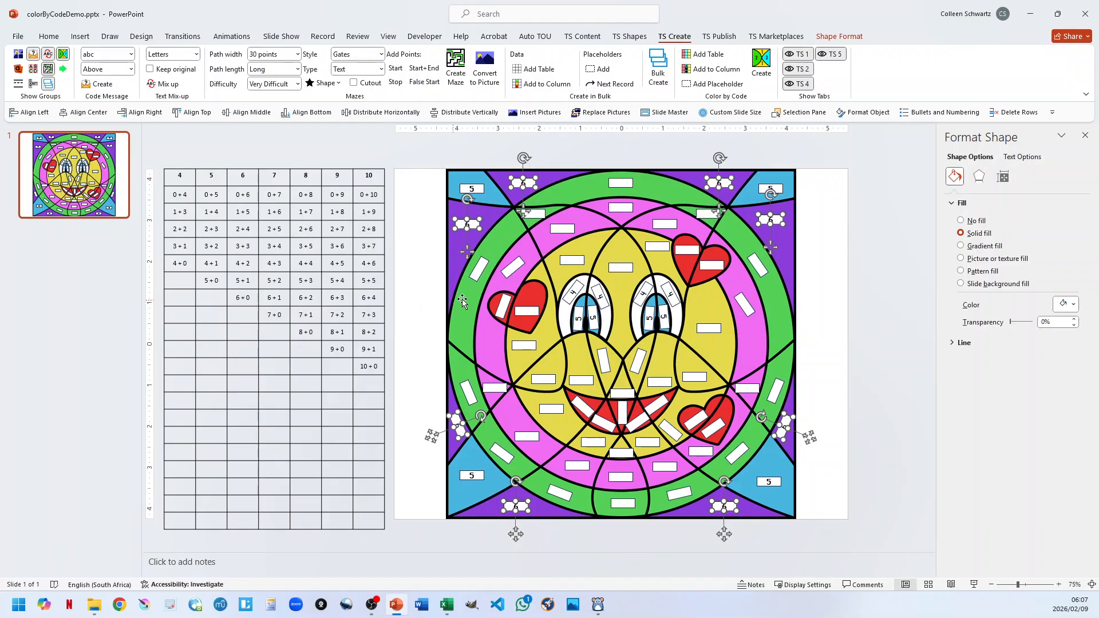
Step: Assign color code placeholder 7 to all blank boxes in the red hearts and the mouth
left_click(501, 310)
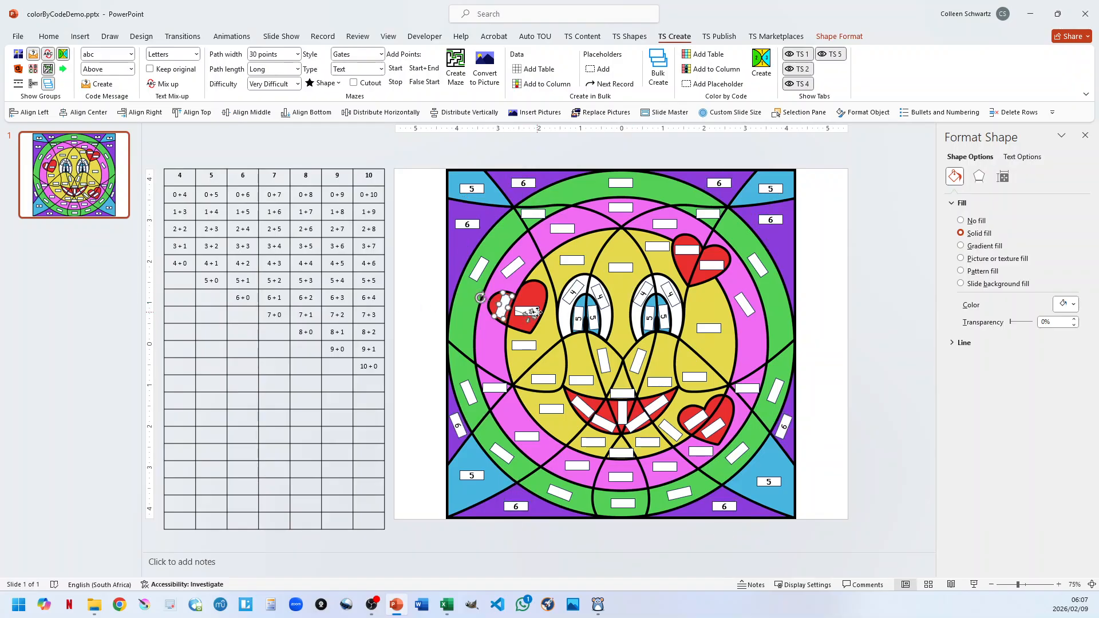
left_click(521, 310)
left_click(501, 307, "shift")
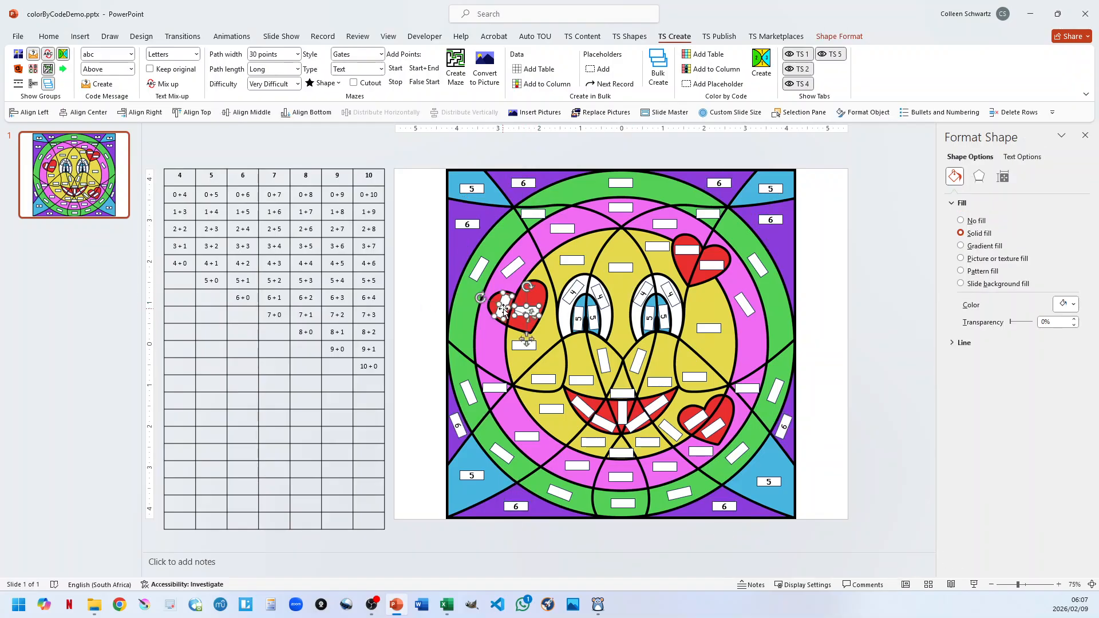
left_click(687, 249, "shift")
left_click(713, 264, "shift")
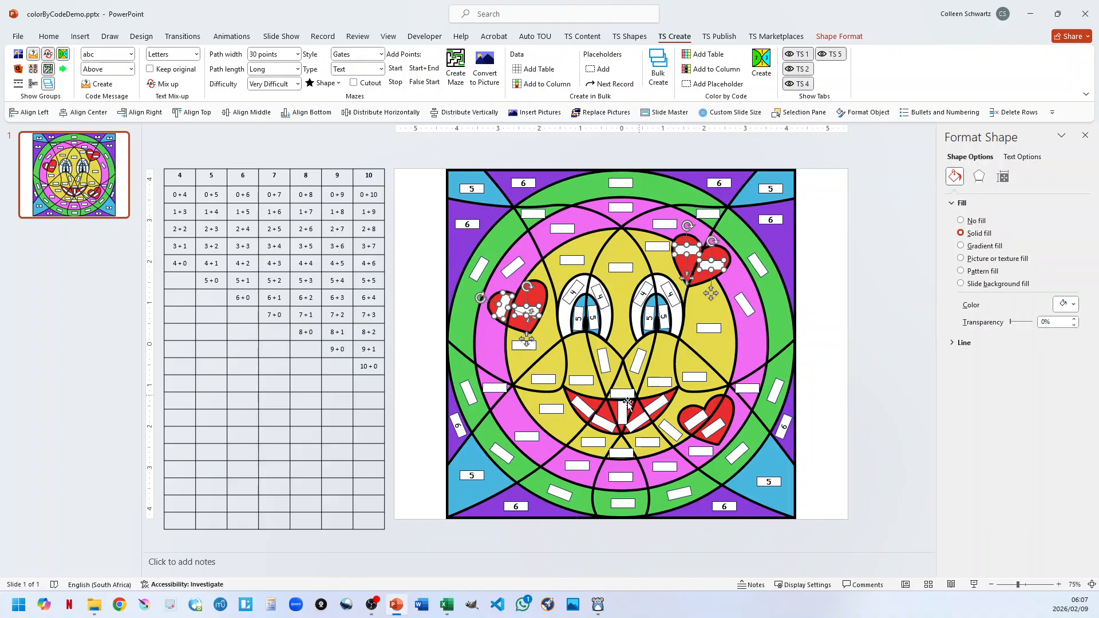
left_click(581, 406, "shift")
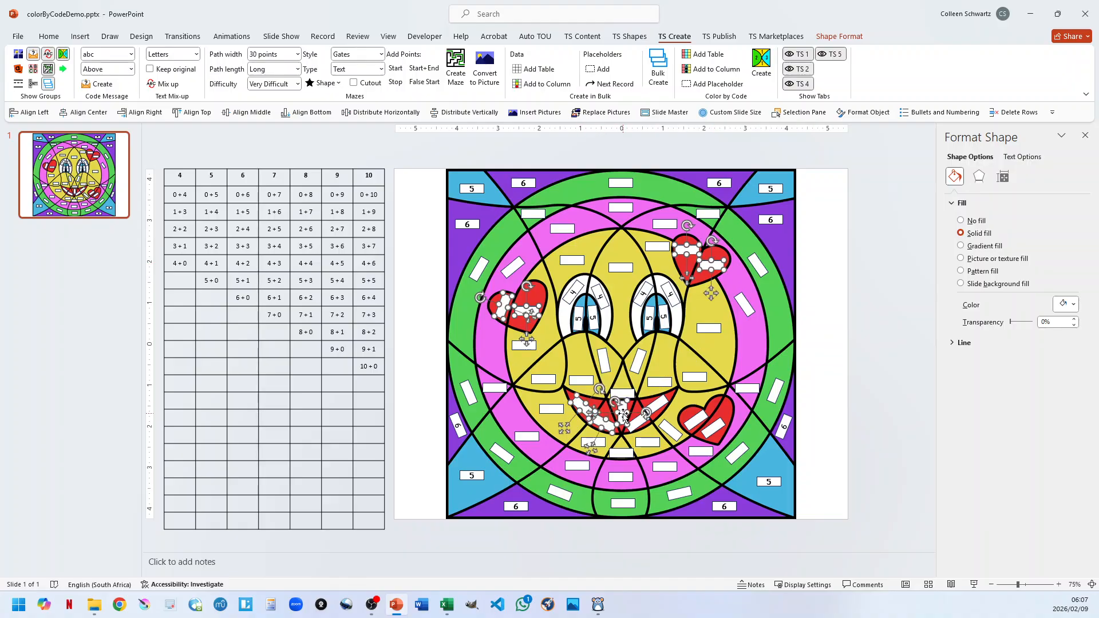
left_click(658, 408, "shift")
left_click(700, 422, "shift")
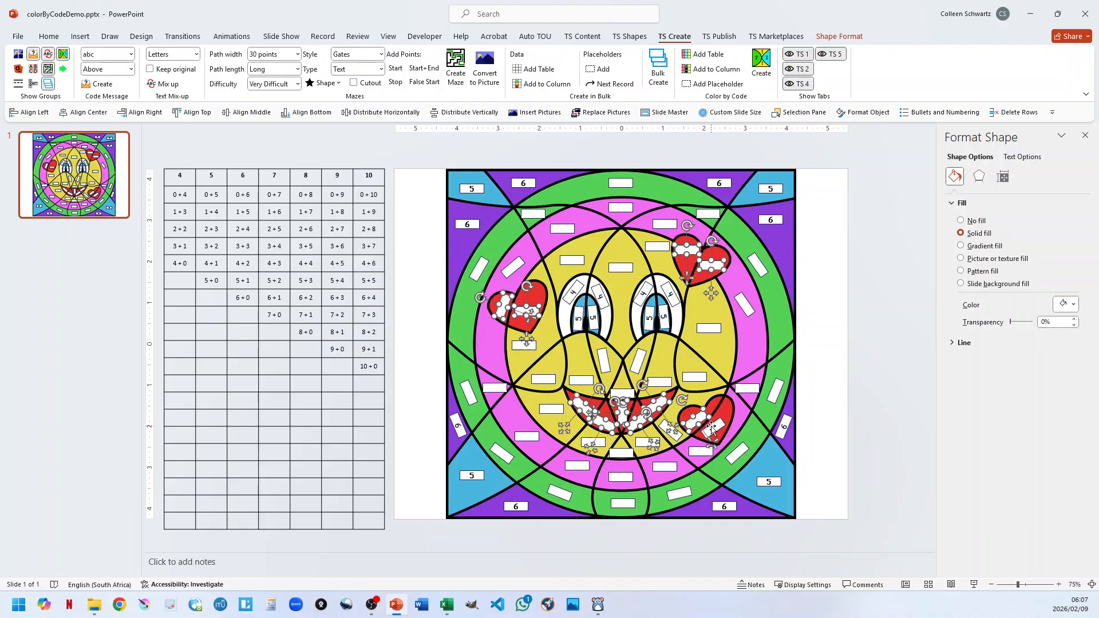
left_click(712, 85)
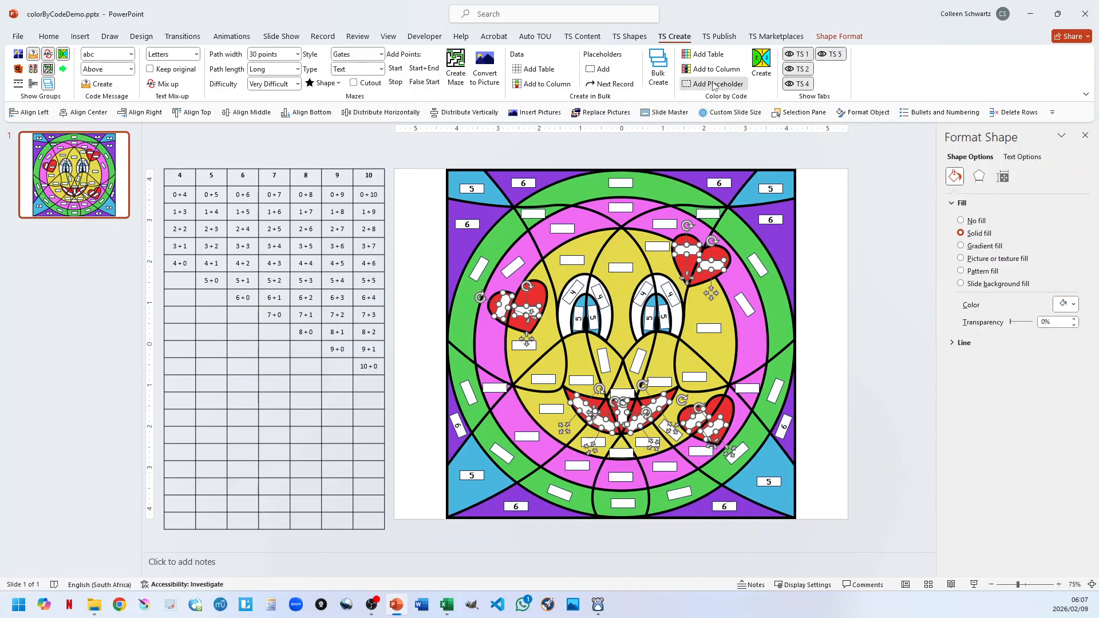
left_click(175, 223)
left_click(237, 287)
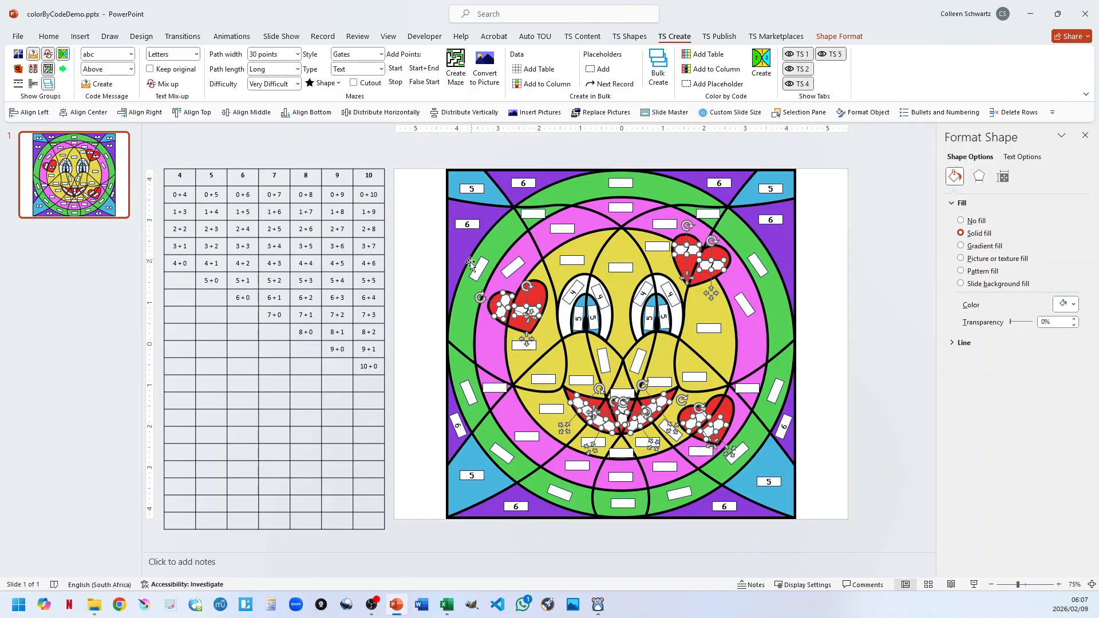
Step: Assign color code placeholder 8 to all blank boxes in the green ring
left_click(533, 214, "shift")
left_click(620, 183, "shift")
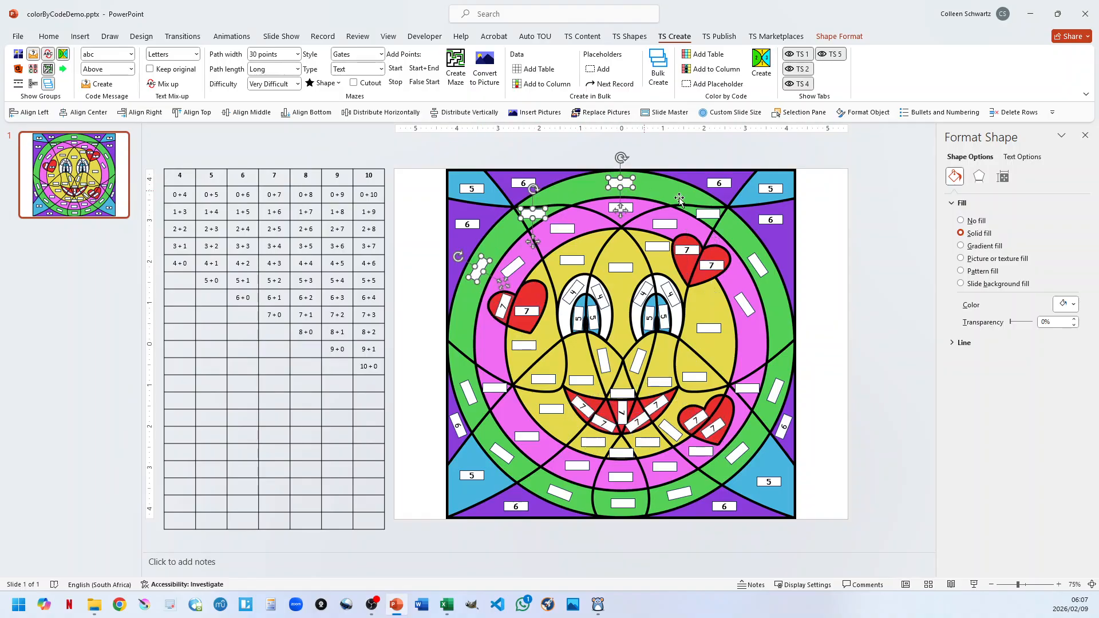
left_click(716, 215, "shift")
left_click(757, 264, "shift")
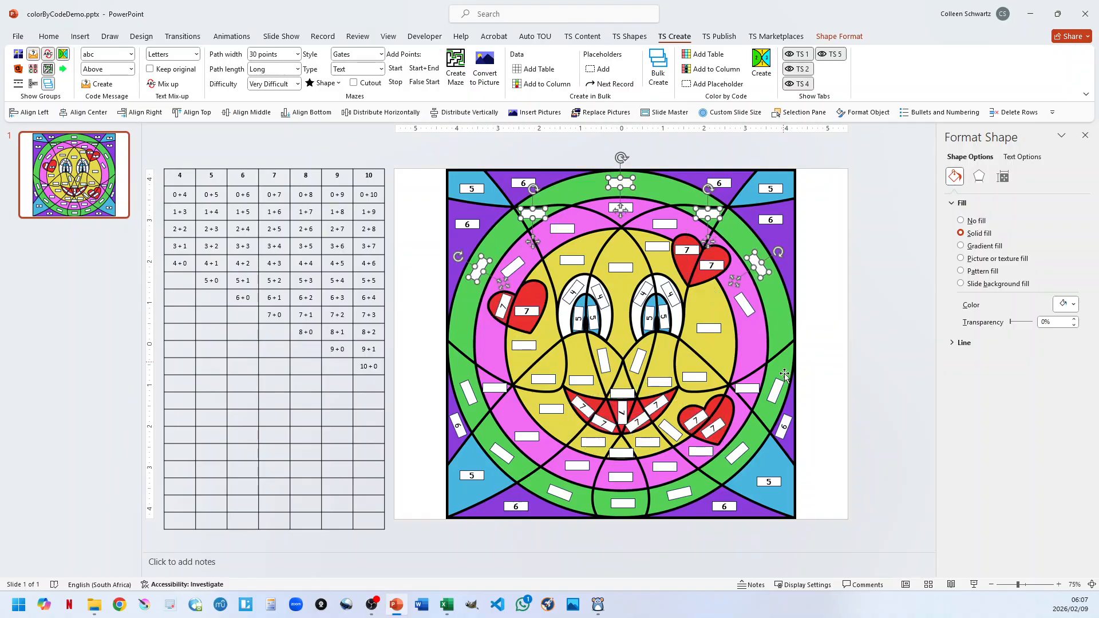
left_click(777, 395, "shift")
left_click(737, 450, "shift")
left_click(675, 493, "shift")
left_click(623, 504, "shift")
left_click(560, 492, "shift")
left_click(504, 455, "shift")
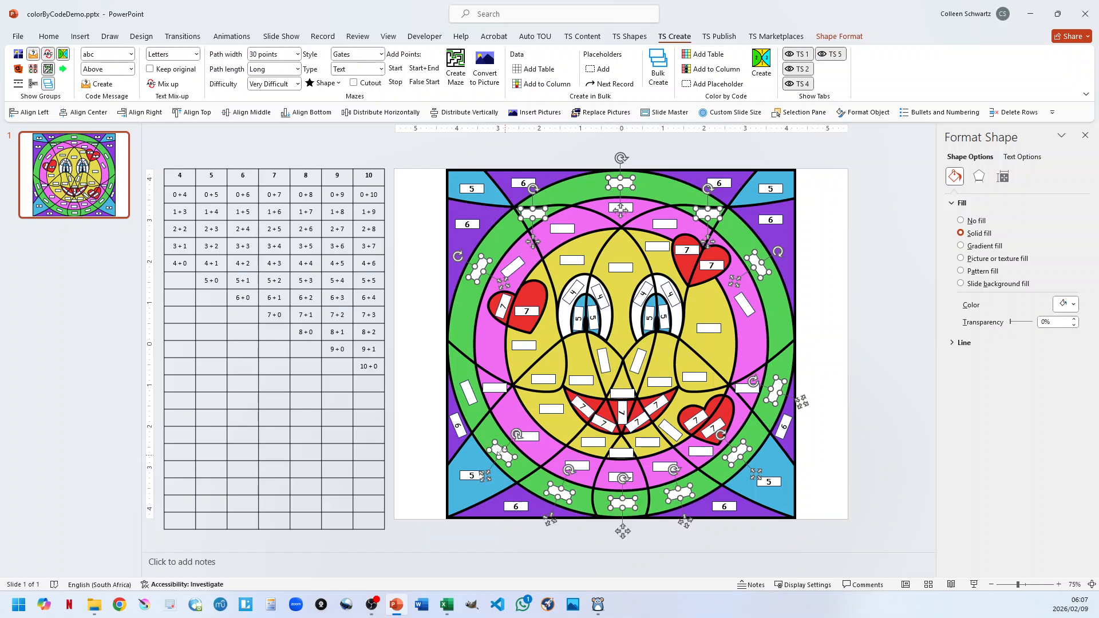
left_click(469, 395, "shift")
left_click(715, 84)
left_click(173, 232)
left_click(247, 292)
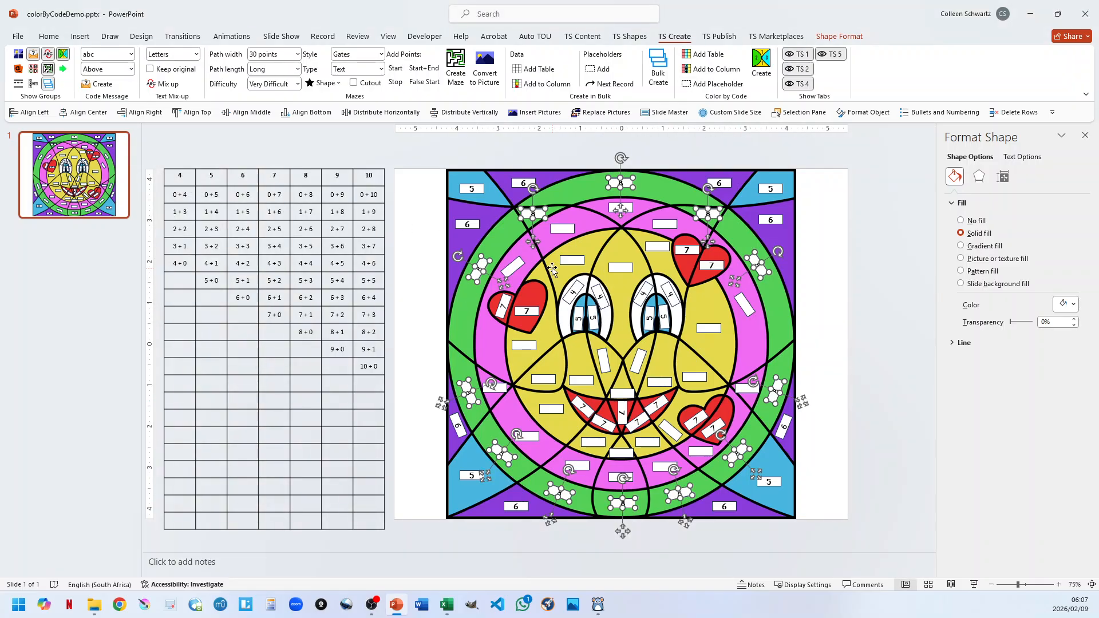
Step: Assign color code placeholder 9 to all blank boxes in the pink ring
left_click(562, 229)
left_click(620, 210, "shift")
left_click(665, 224, "shift")
left_click(744, 305, "shift")
left_click(747, 390, "shift")
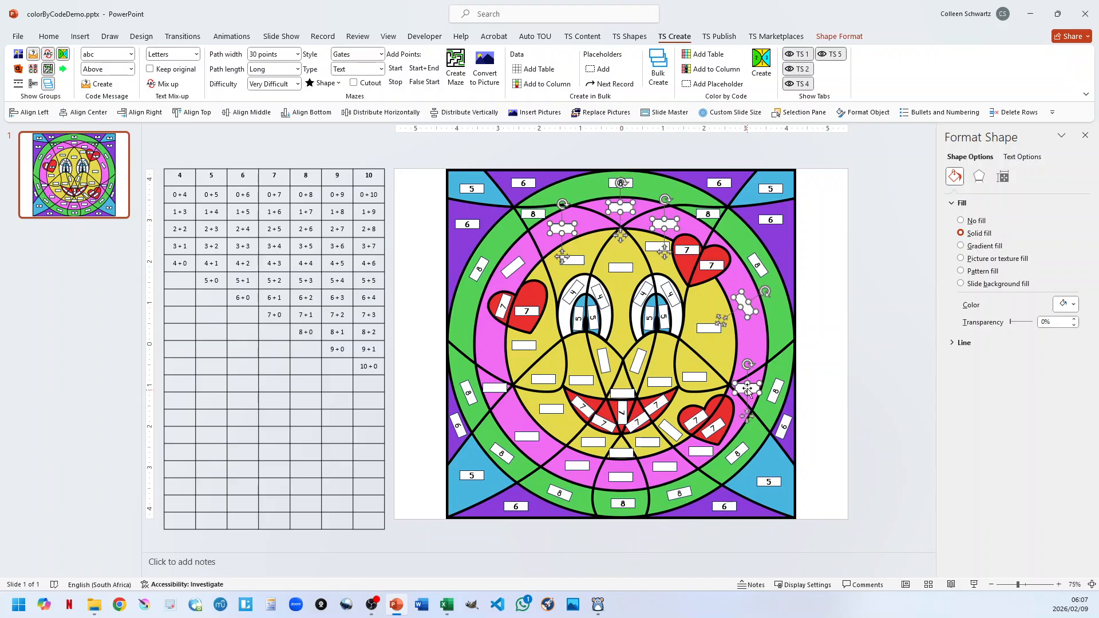
left_click(700, 452, "shift")
left_click(664, 466, "shift")
left_click(620, 477, "shift")
left_click(579, 464, "shift")
left_click(519, 432, "shift")
left_click(516, 425, "shift")
left_click(524, 437, "shift")
left_click(495, 388, "shift")
left_click(508, 270, "shift")
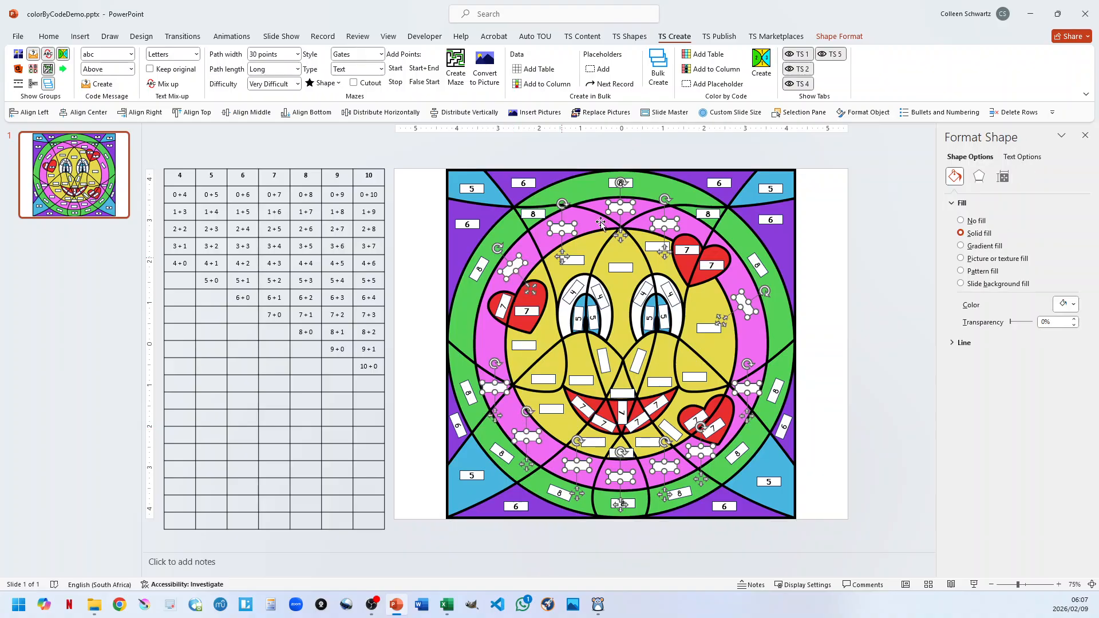
left_click(716, 83)
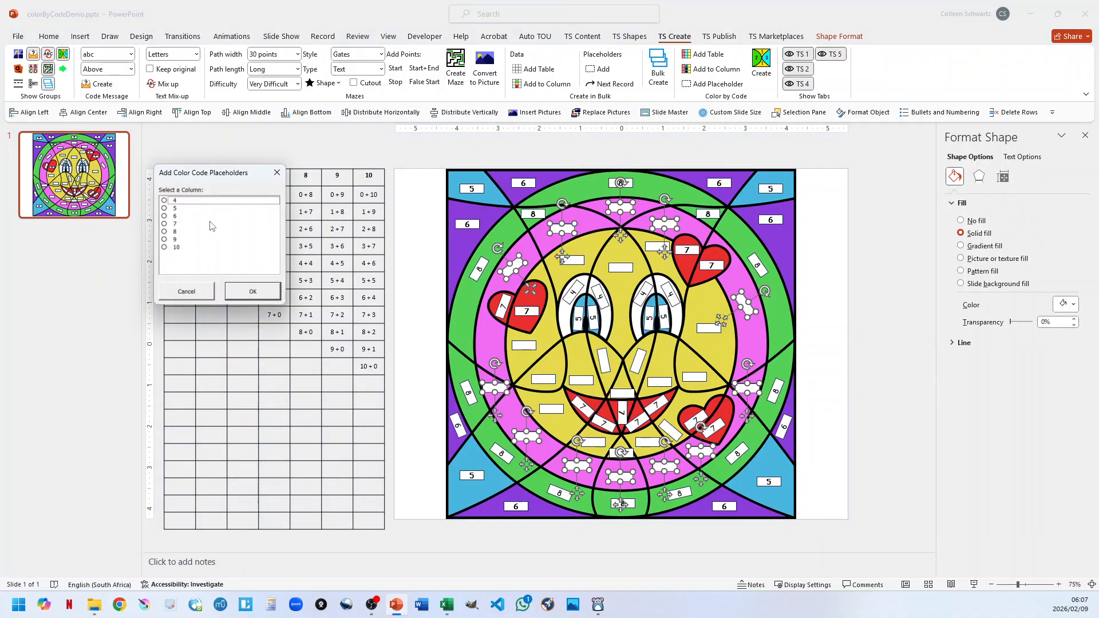
left_click(172, 239)
left_click(250, 293)
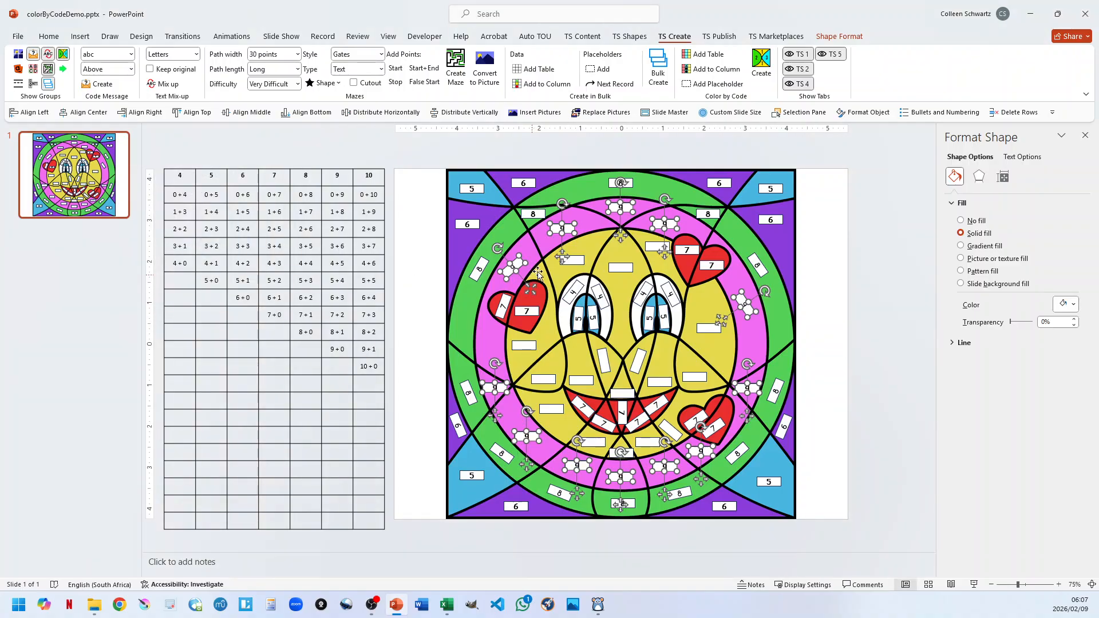
Step: Assign color code placeholder 10 to all blank boxes in the yellow areas of the face
left_click(578, 261)
left_click(623, 268, "shift")
left_click(657, 246, "shift")
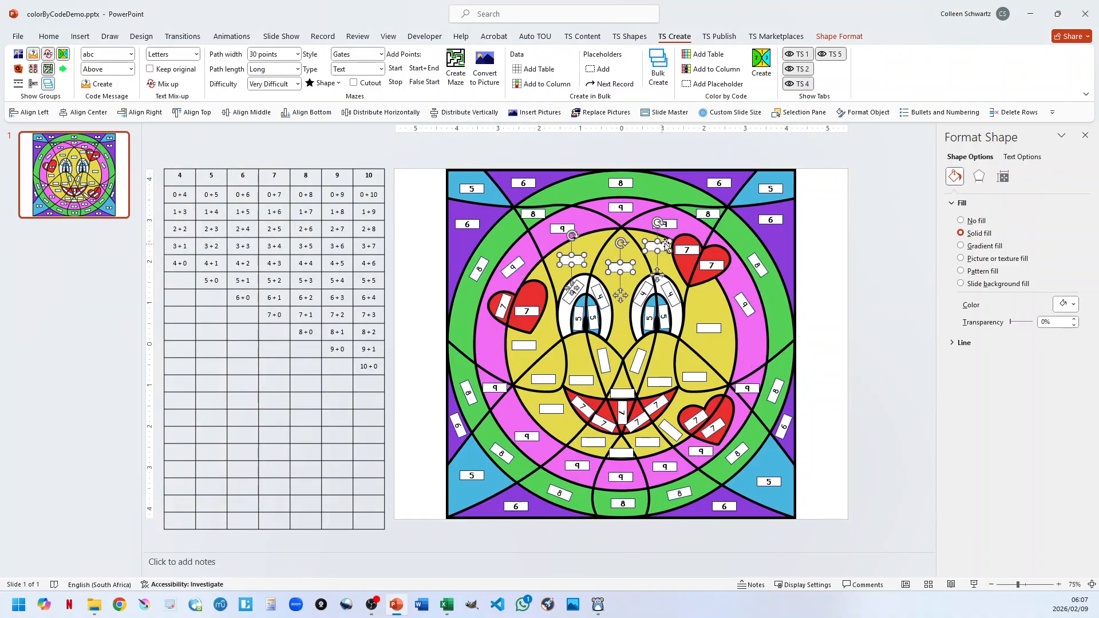
left_click(709, 328, "shift")
left_click(695, 375, "shift")
left_click(659, 382, "shift")
left_click(639, 360, "shift")
left_click(622, 394, "shift")
left_click(605, 363, "shift")
left_click(581, 380, "shift")
left_click(543, 378, "shift")
left_click(527, 356, "shift")
left_click(528, 356, "shift")
left_click(524, 346, "shift")
left_click(552, 409, "shift")
left_click(593, 442, "shift")
left_click(621, 453, "shift")
left_click(647, 441, "shift")
left_click(670, 430, "shift")
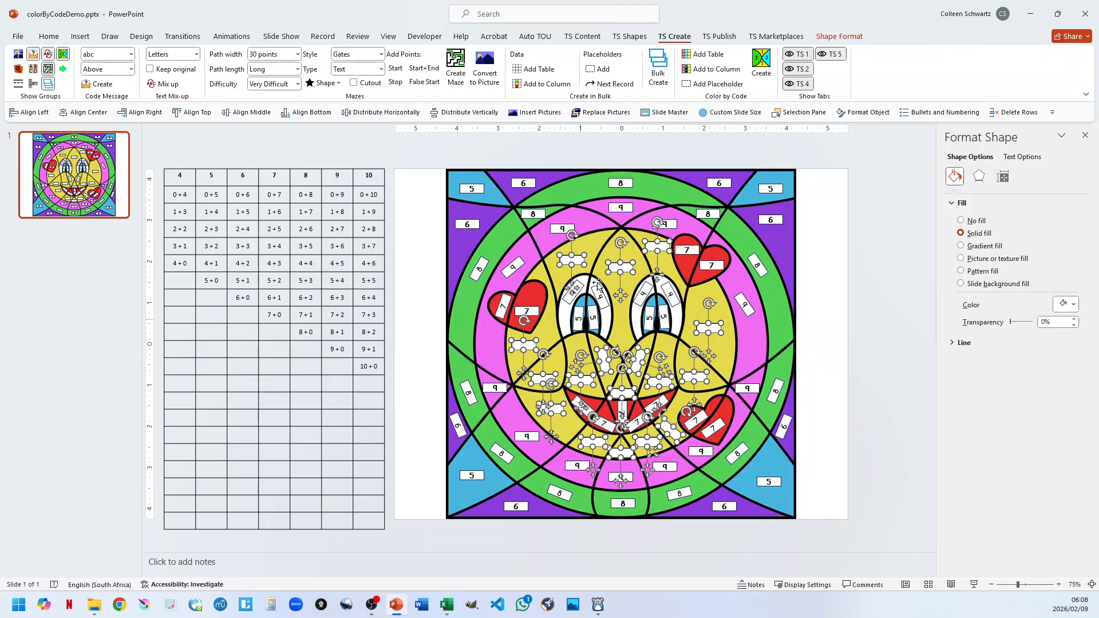
left_click(711, 87)
left_click(170, 247)
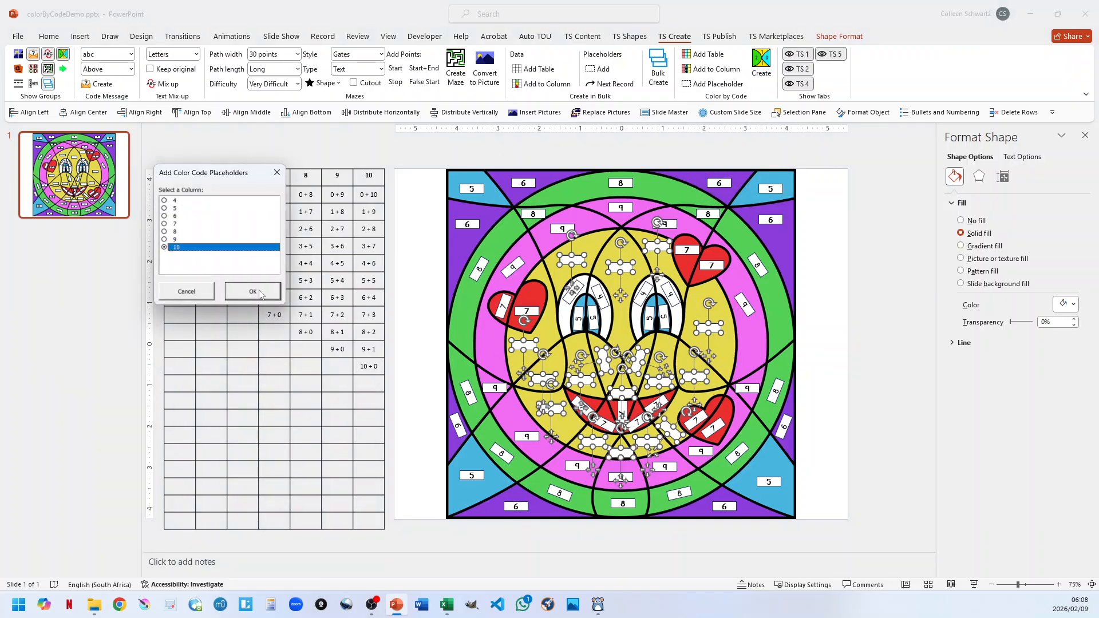
left_click(252, 290)
Step: Generate the color-by-code slide from the filled table and placeholders with no shapes selected
left_click(877, 296)
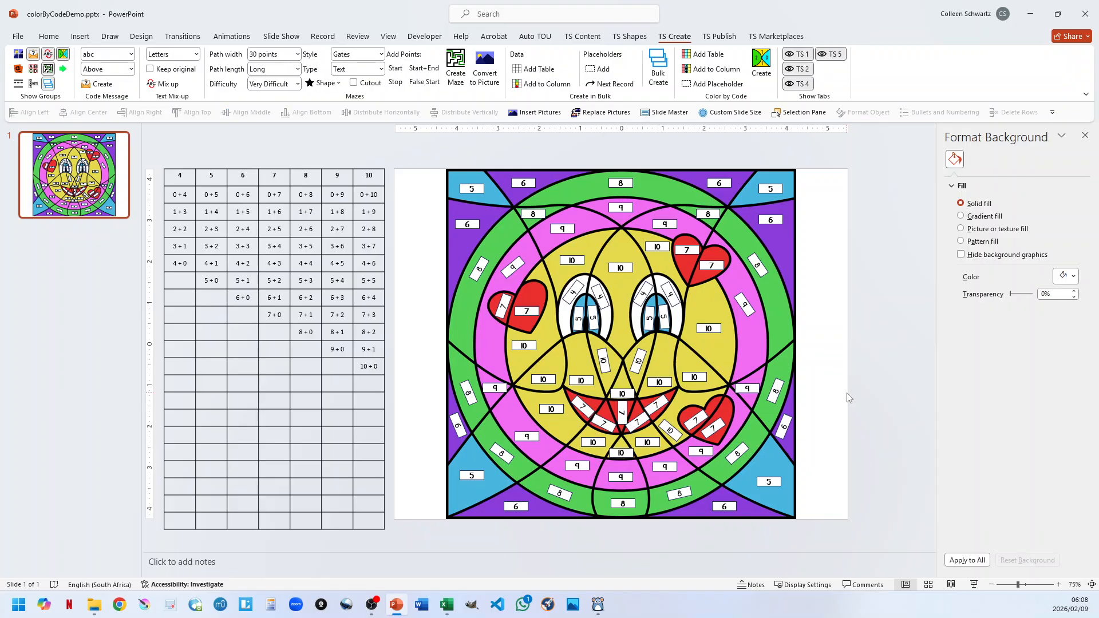
left_click(761, 65)
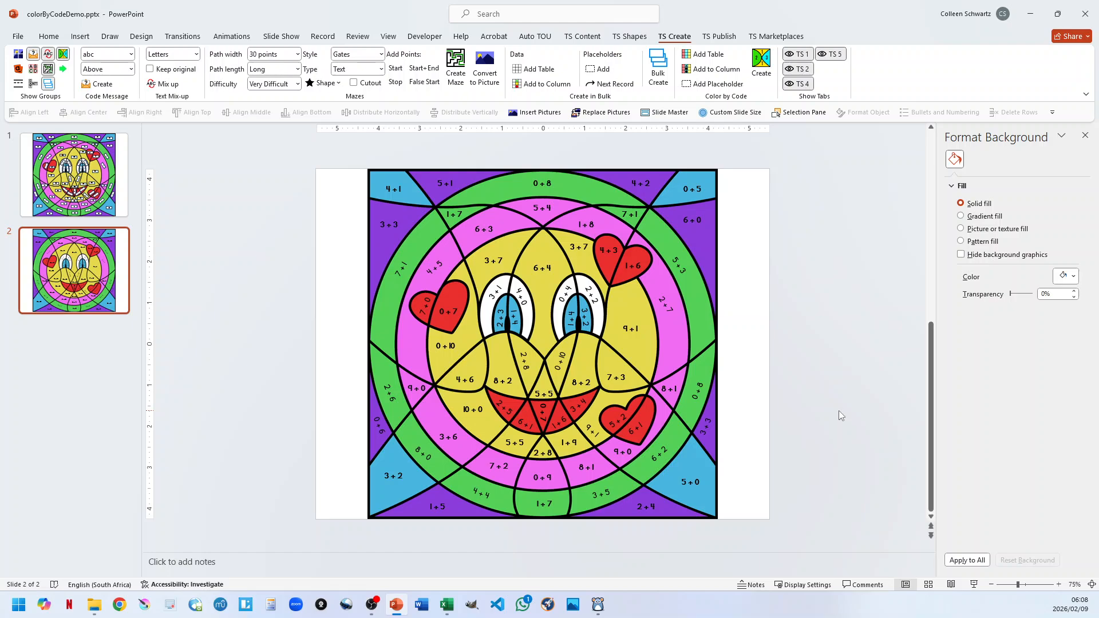
Step: Compare the generated number bonds slide with the table and placeholders on slide 1, and check its code text boxes
left_click(74, 174)
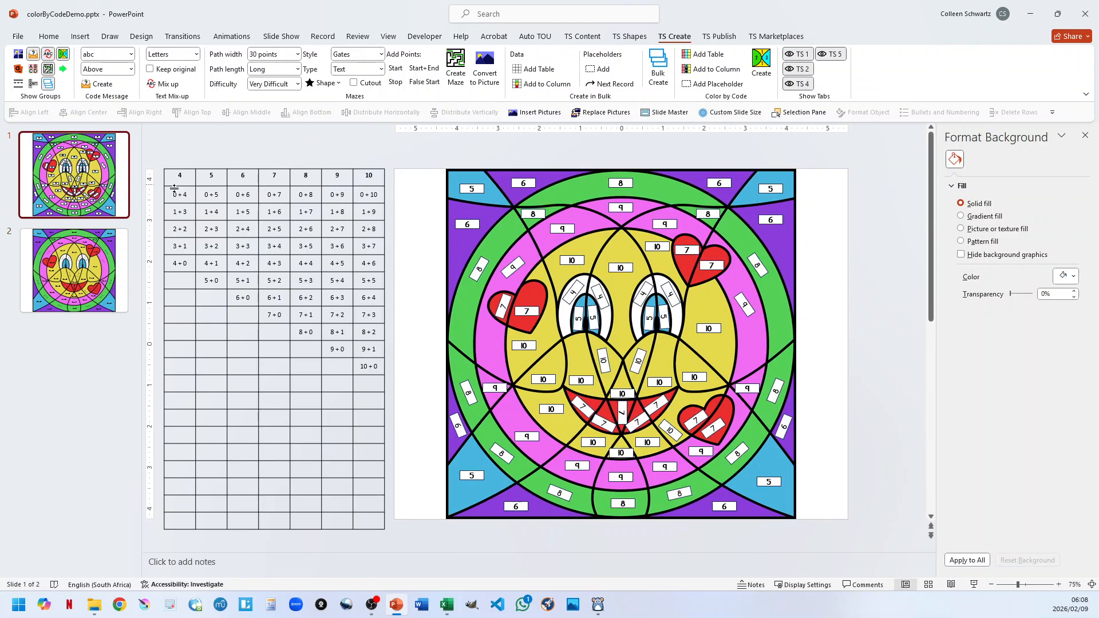
key("Down")
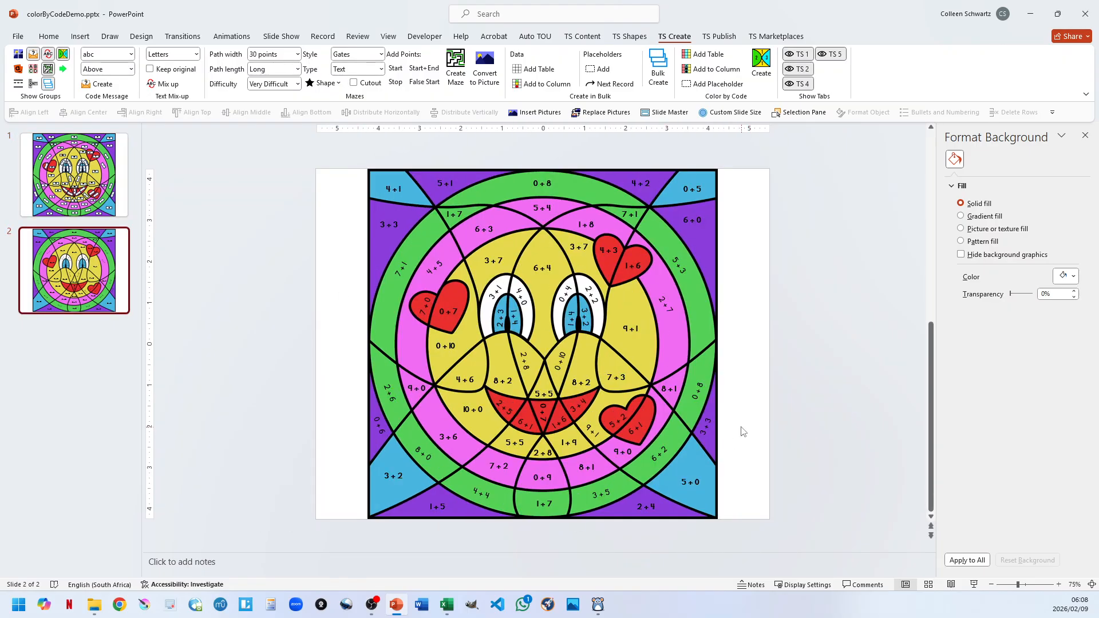
key("Up")
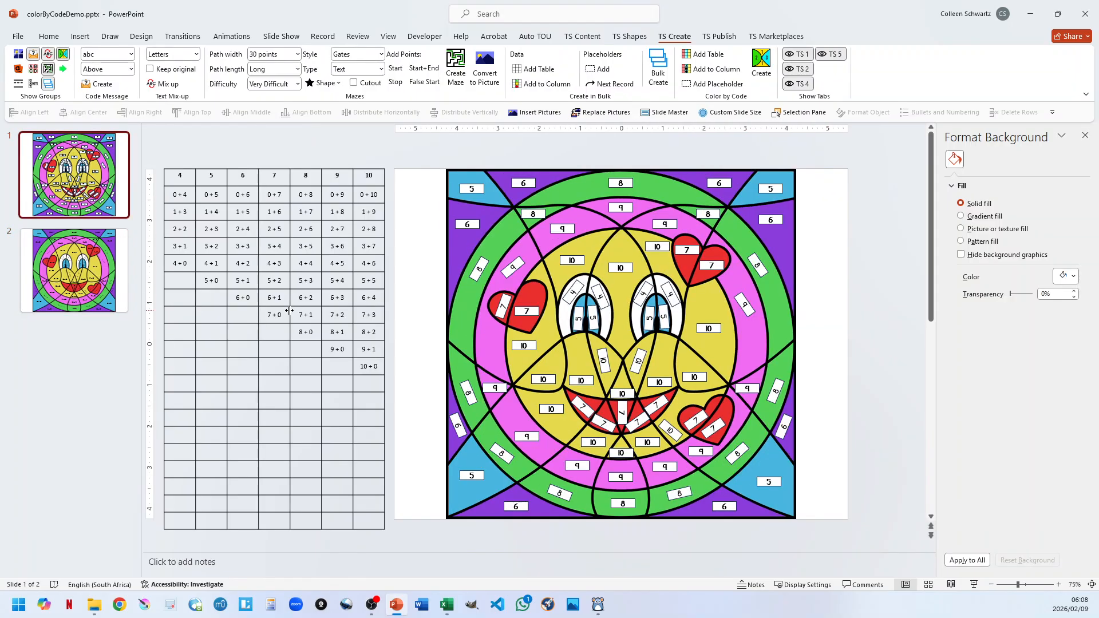
key("Down")
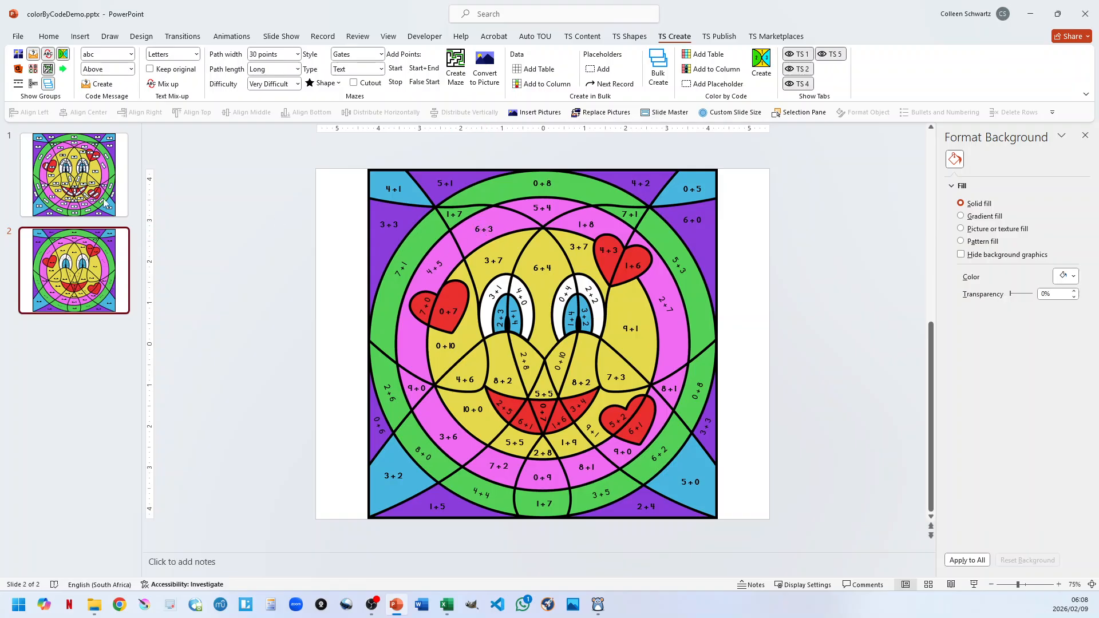
left_click(126, 204)
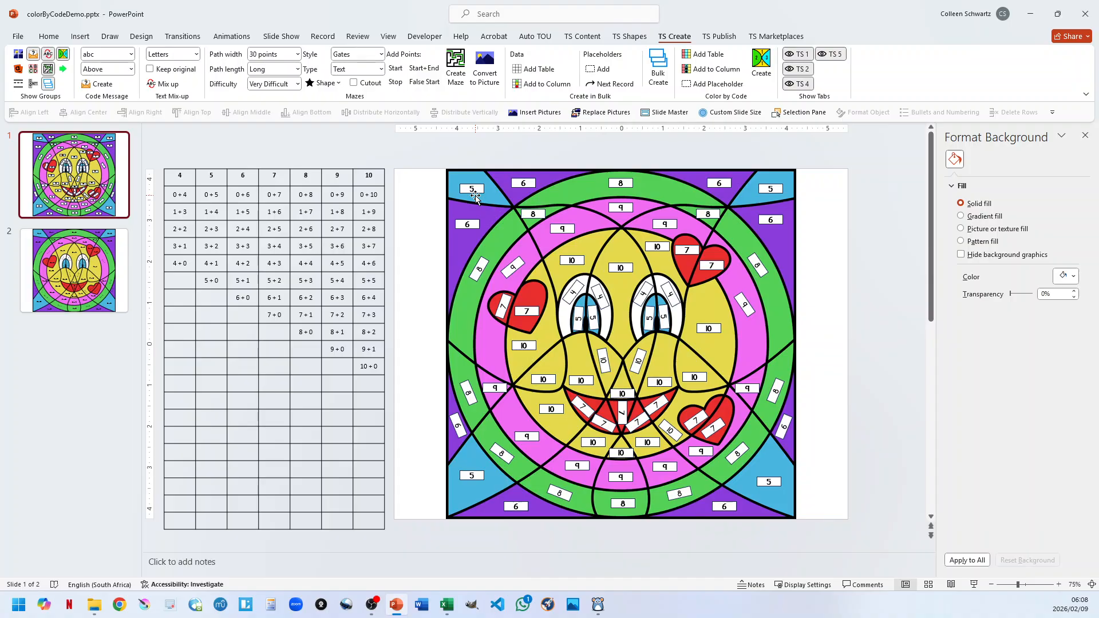
left_click(103, 279)
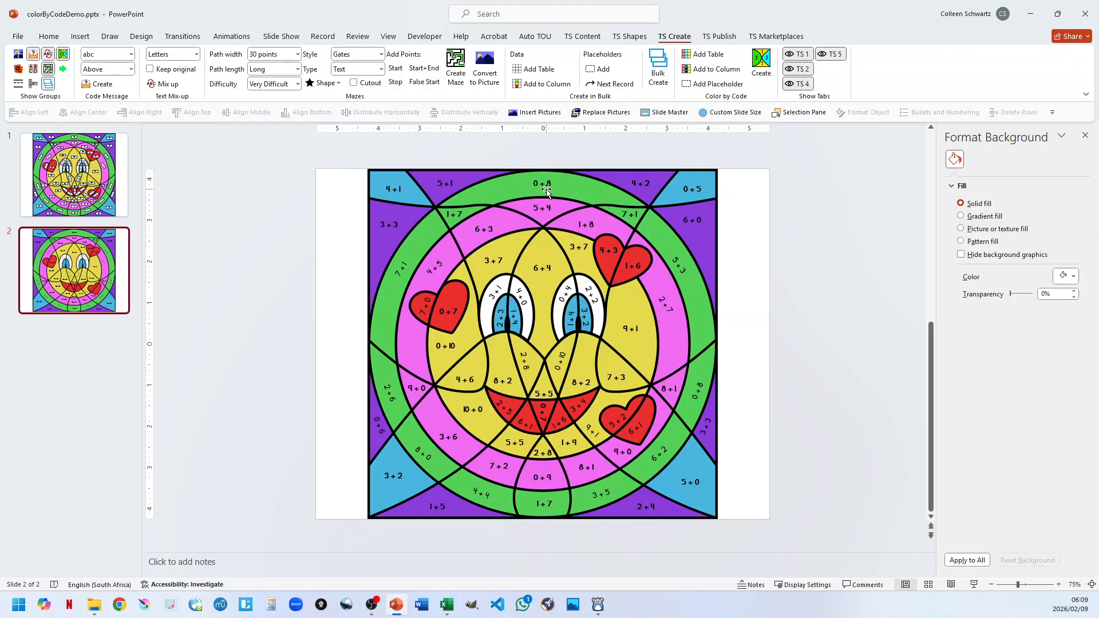
left_click_drag(728, 165, 369, 534)
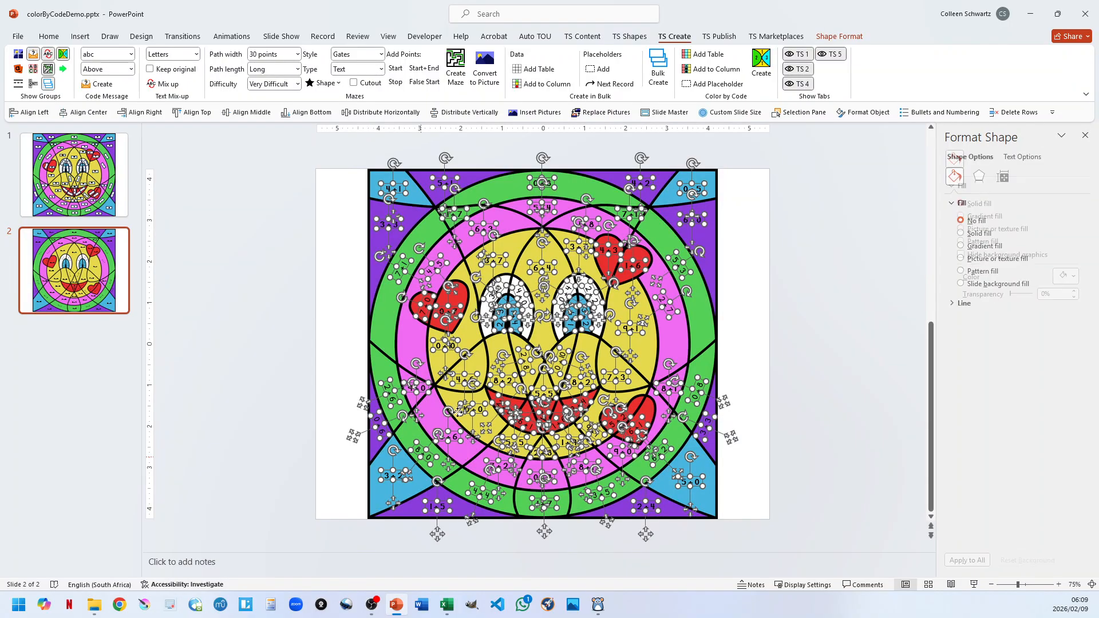
left_click(786, 298)
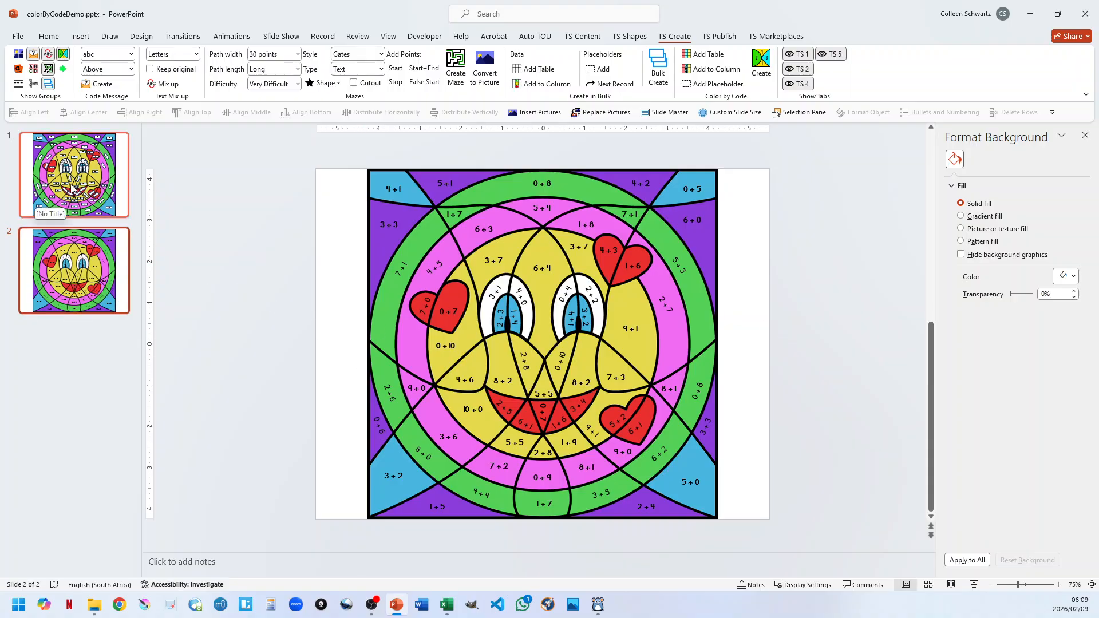
Step: Clear all number bonds from the code table on slide 1, leaving the header numbers 4 to 10
left_click(83, 192)
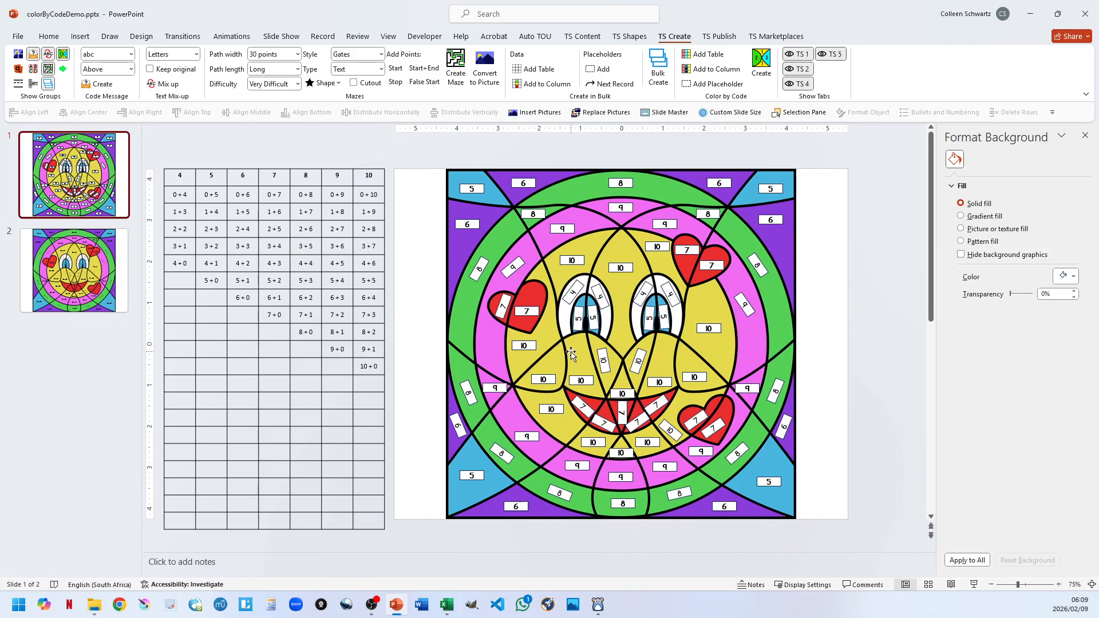
left_click_drag(176, 197, 373, 367)
key("Delete")
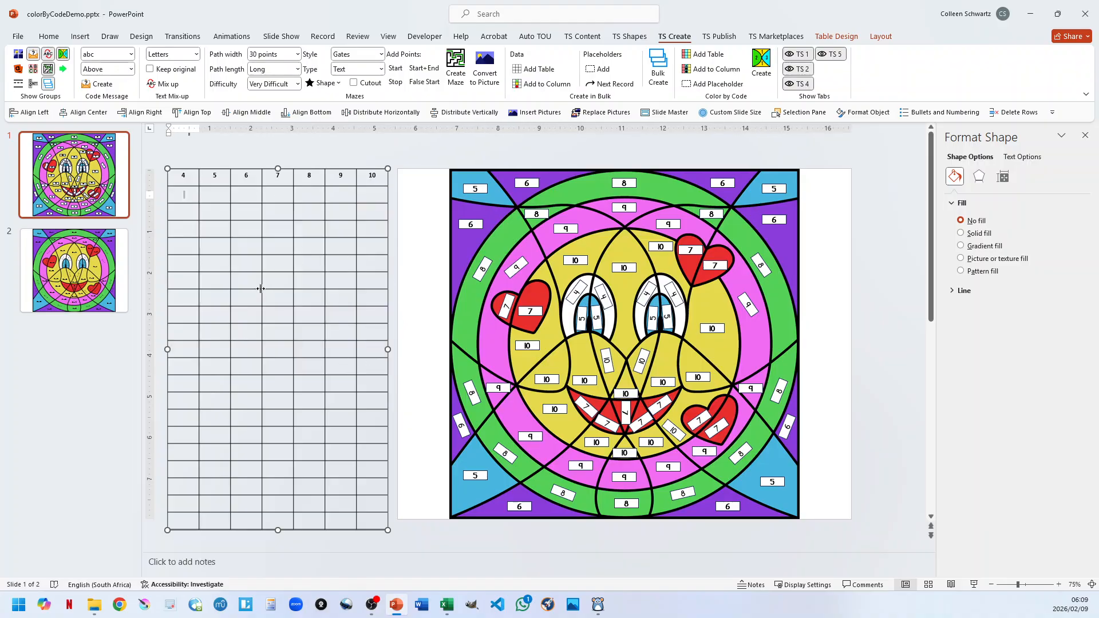
left_click(424, 274)
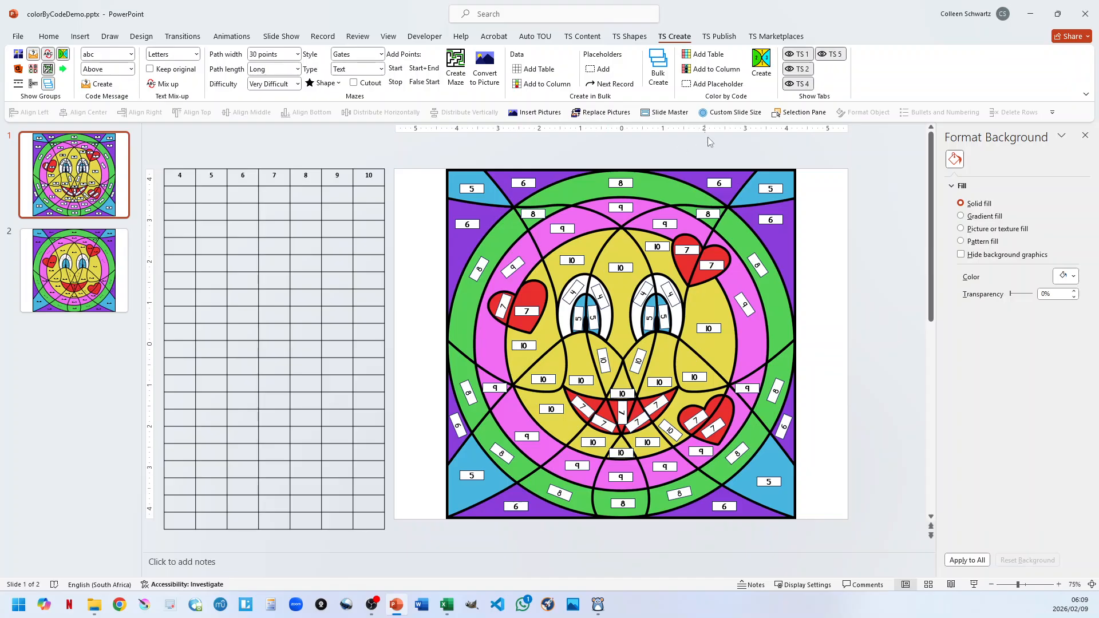
Step: Add Picture 1.png through Picture 5.png from the colorByCode folder 4 to column 4 of the code table
left_click(707, 73)
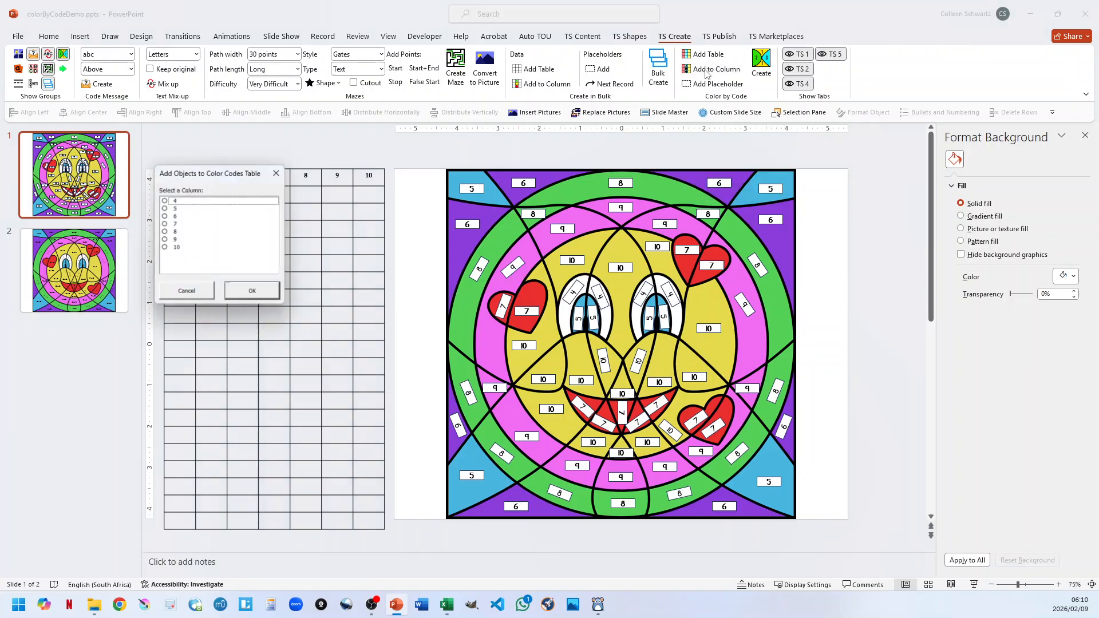
left_click(175, 202)
left_click(242, 295)
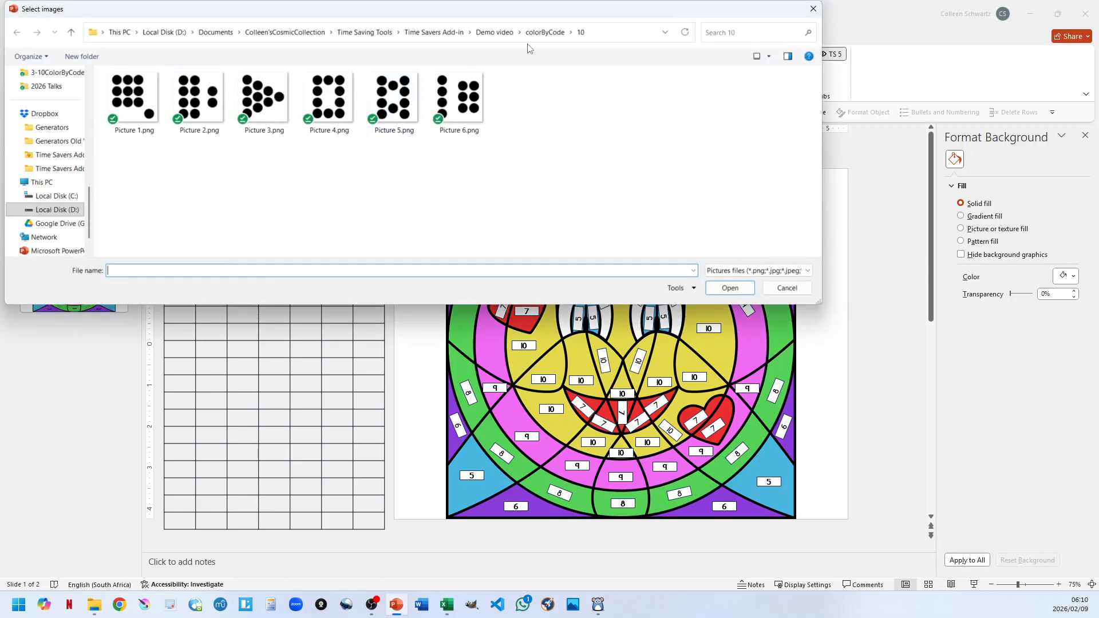
left_click(571, 32)
left_click(574, 50)
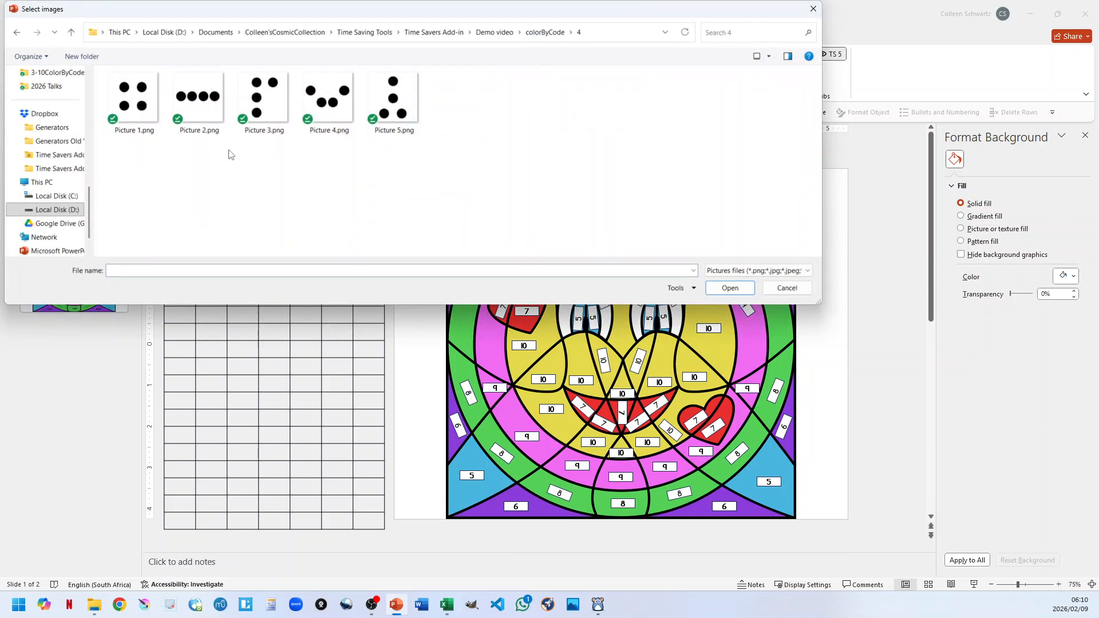
left_click_drag(137, 177, 396, 106)
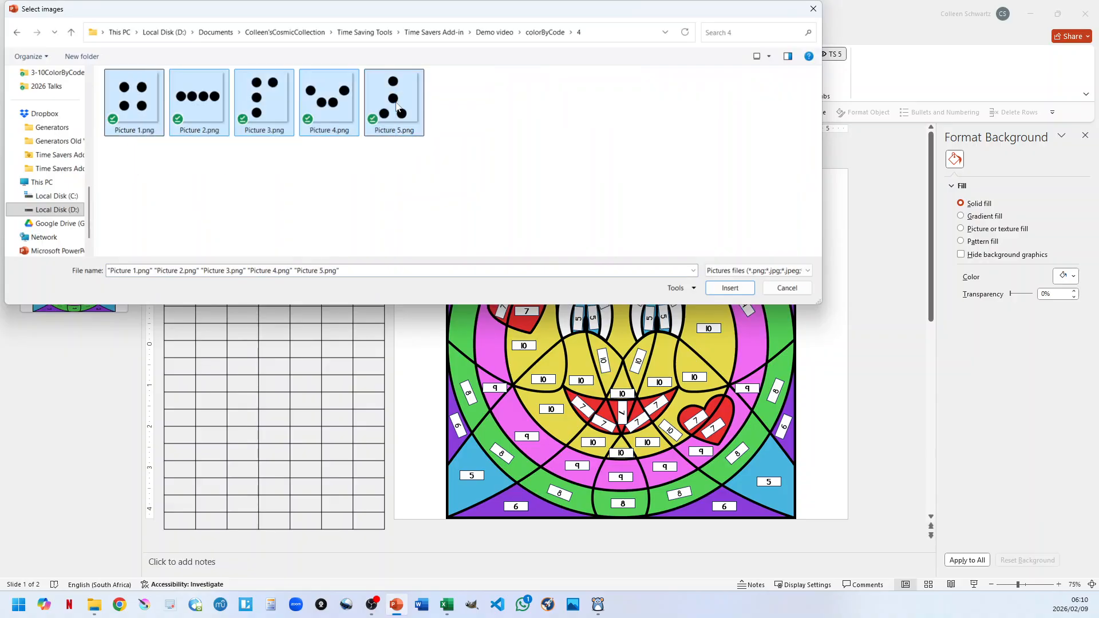
key("Return")
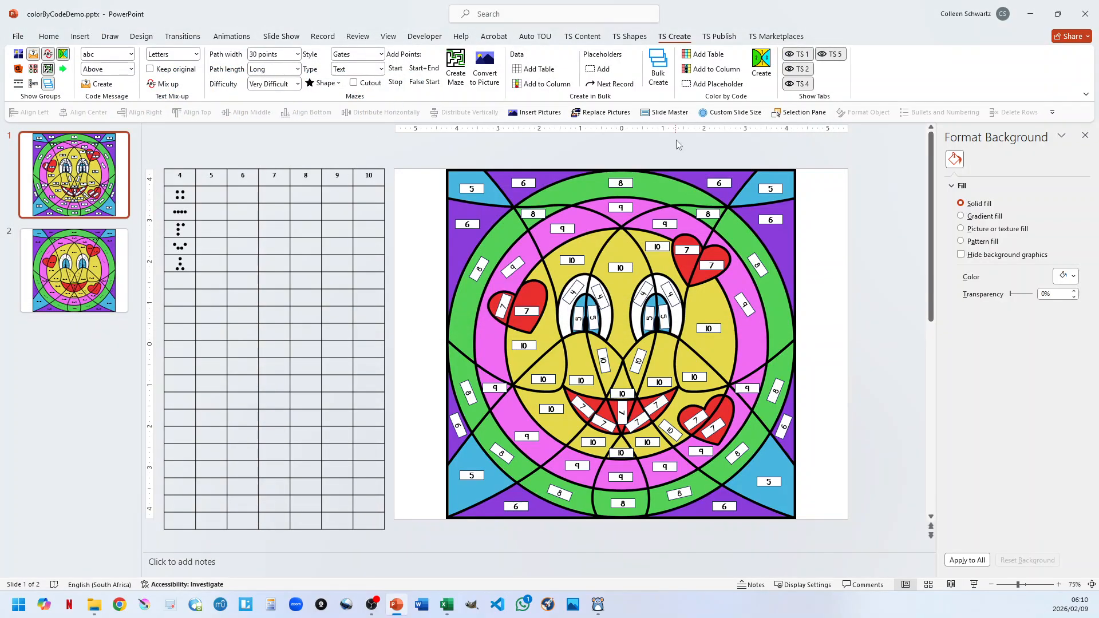
Step: Add Picture 1.png through Picture 5.png from the colorByCode folder 5 to column 5 of the code table
left_click(709, 69)
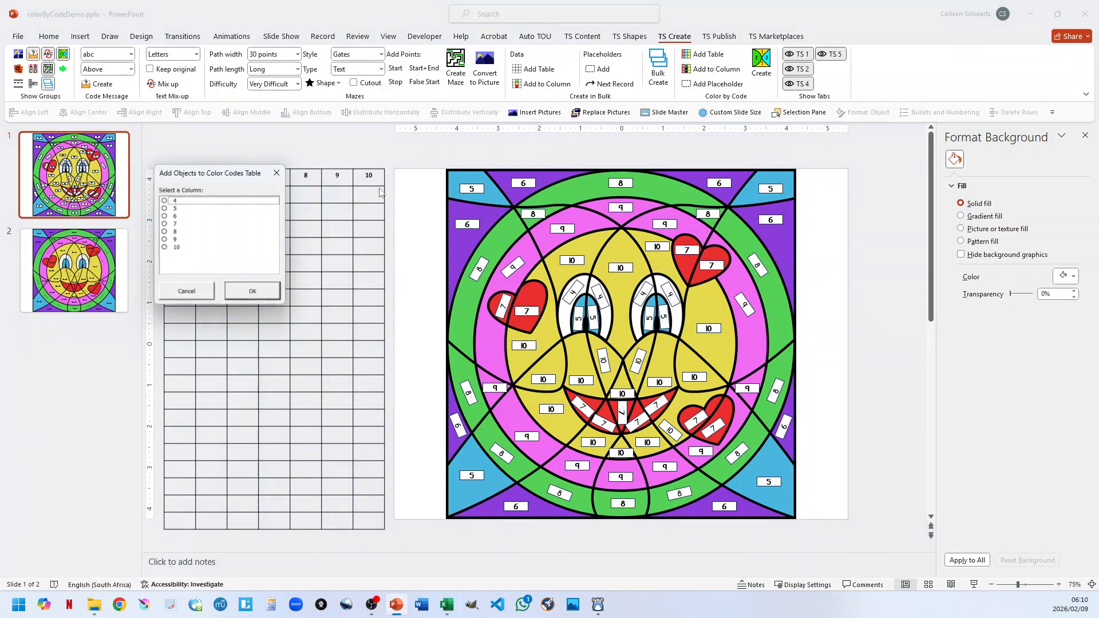
left_click(172, 208)
left_click(242, 292)
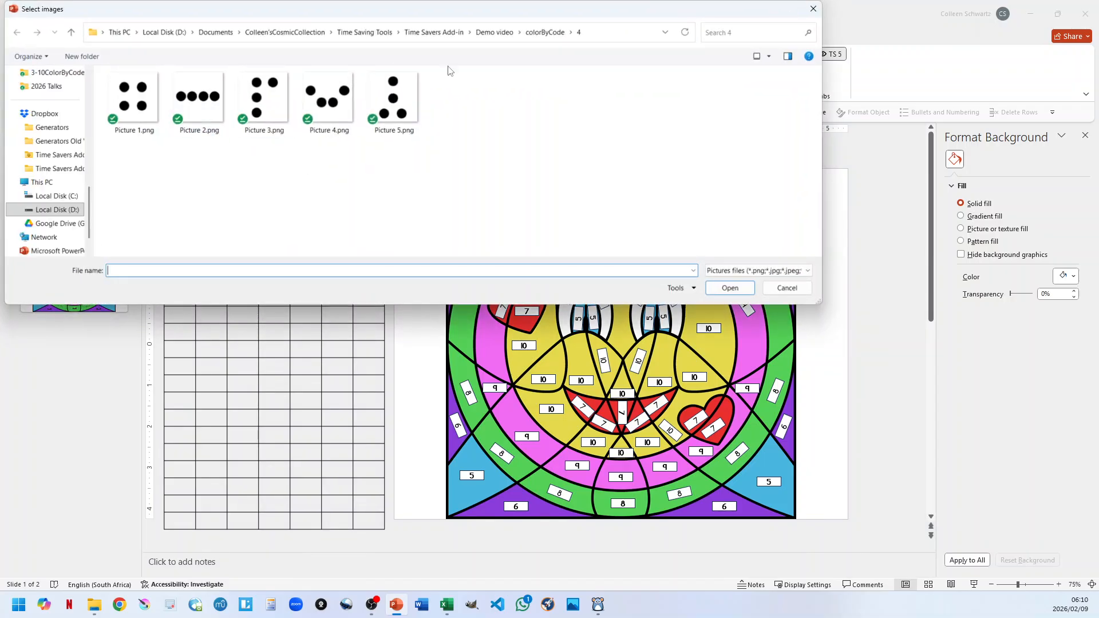
left_click(571, 32)
left_click(576, 61)
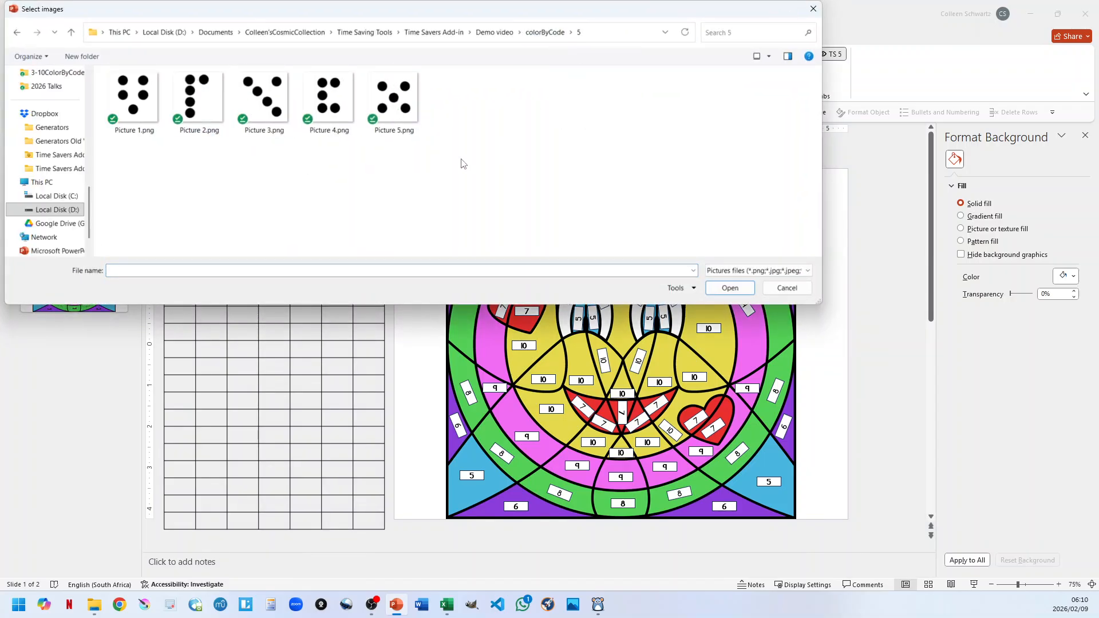
left_click_drag(141, 181, 427, 77)
left_click(729, 288)
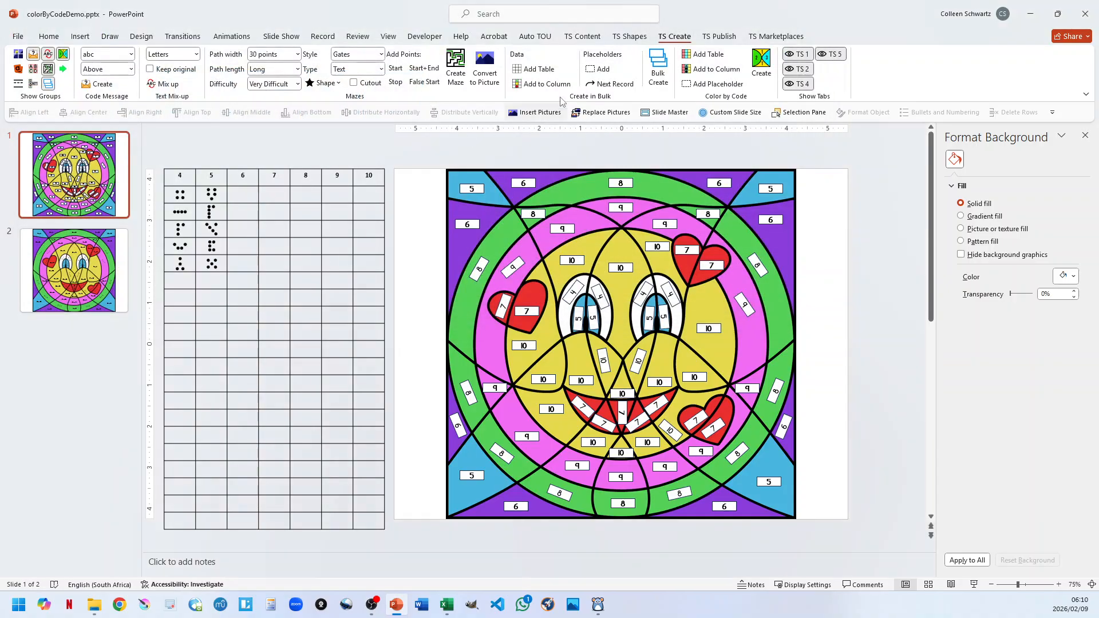
Step: Add the five dot pictures from the colorByCode folder 6 to column 6 of the code table
left_click(716, 69)
left_click(179, 216)
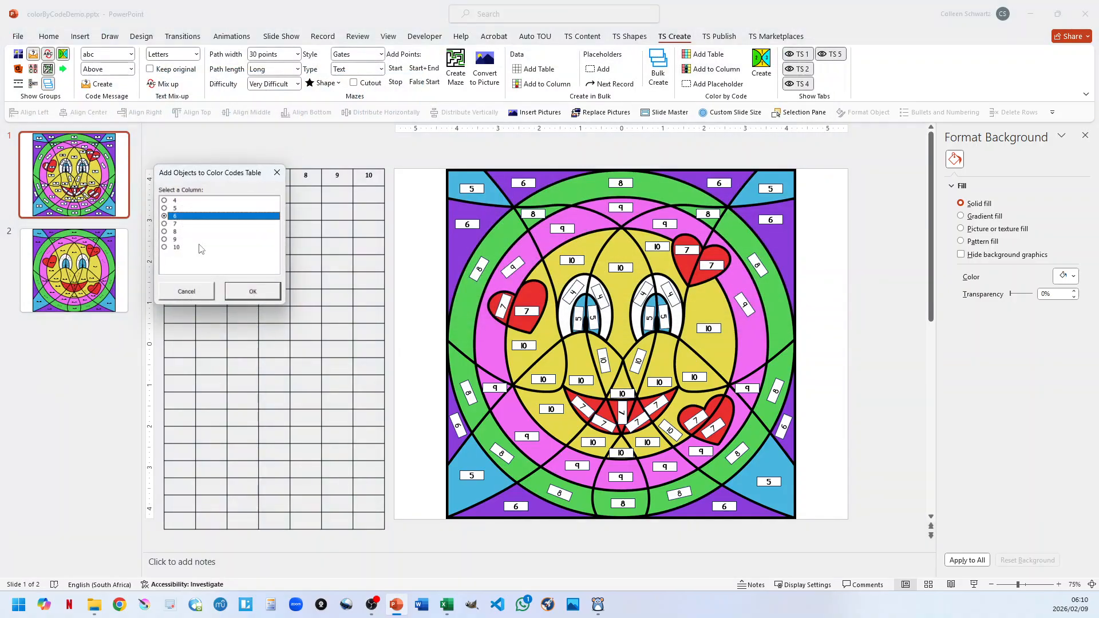
left_click(269, 289)
left_click(570, 33)
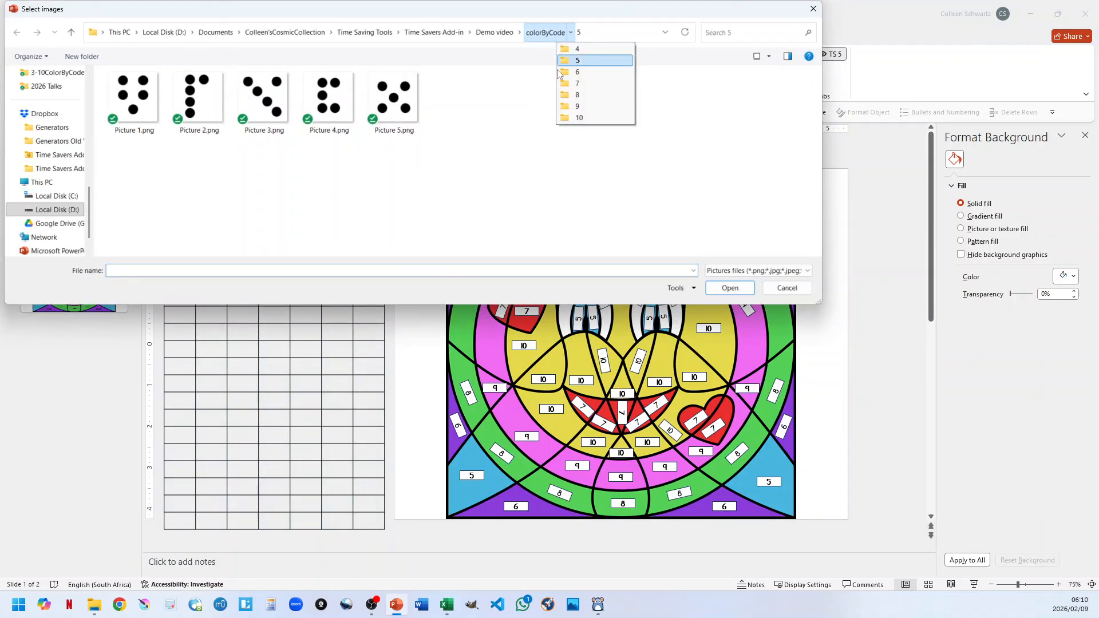
left_click(568, 87)
left_click_drag(147, 163, 424, 70)
key("Return")
Step: Add Picture 1.png through Picture 5.png from the colorByCode folder 7 to column 7 of the code table
left_click(717, 69)
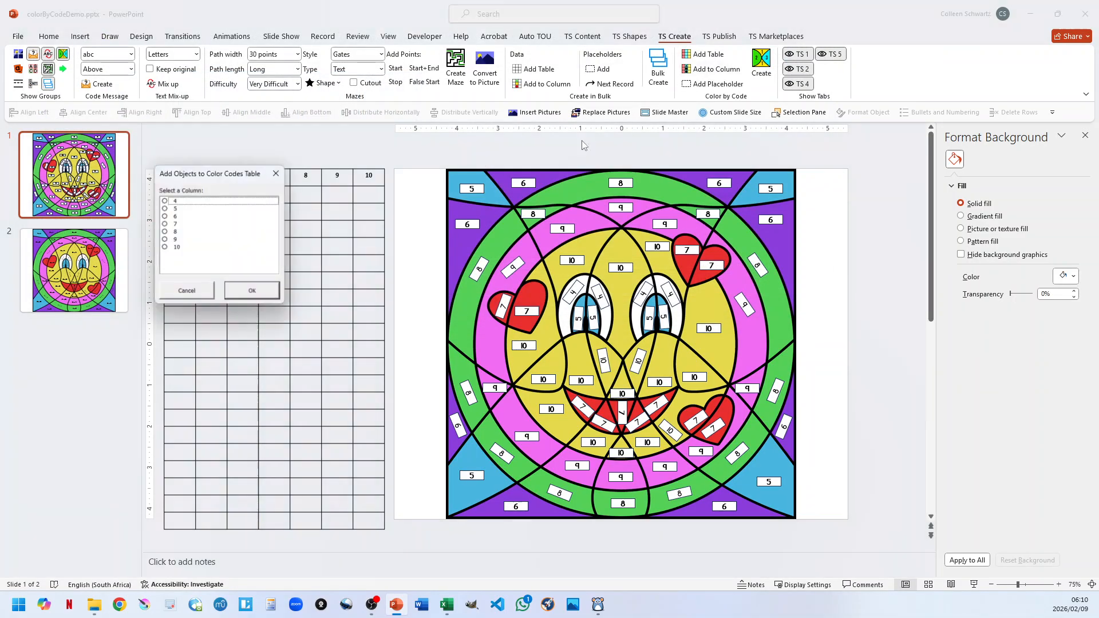
left_click(244, 283)
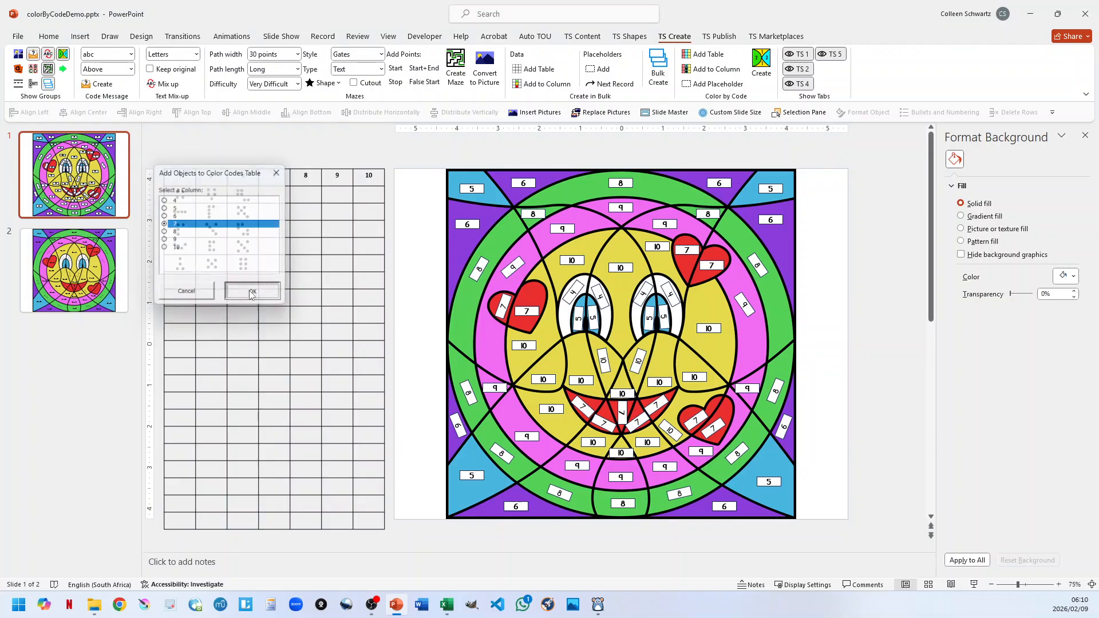
left_click(570, 33)
left_click(574, 91)
left_click_drag(147, 162, 361, 122)
key("Return")
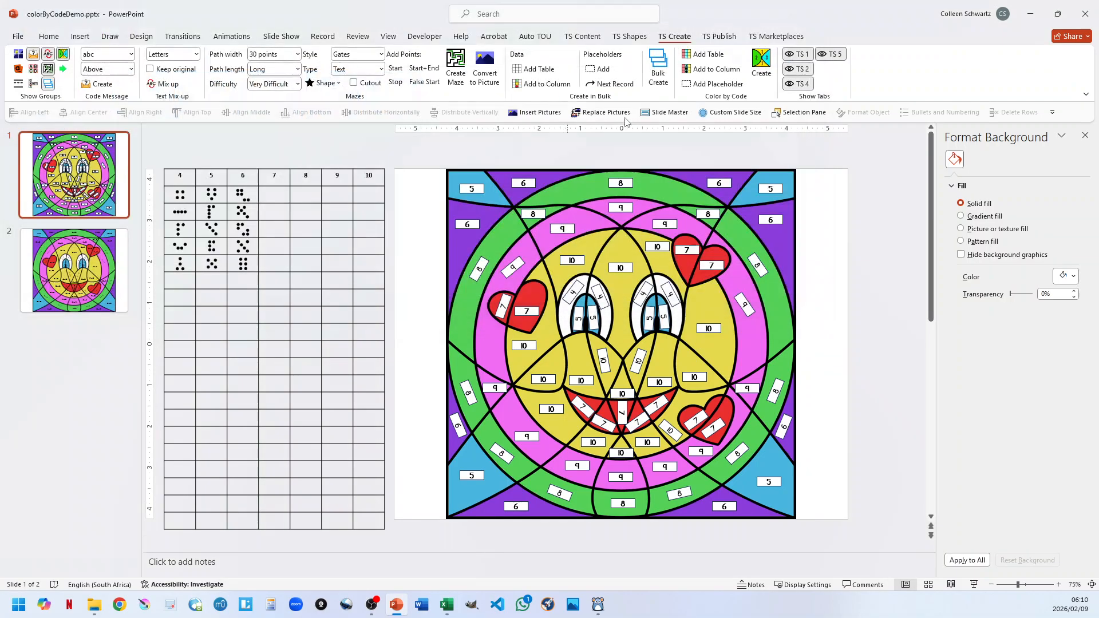
Step: Add Picture 1.png through Picture 6.png from the colorByCode folder 8 to column 8 of the code table
left_click(172, 232)
left_click(246, 291)
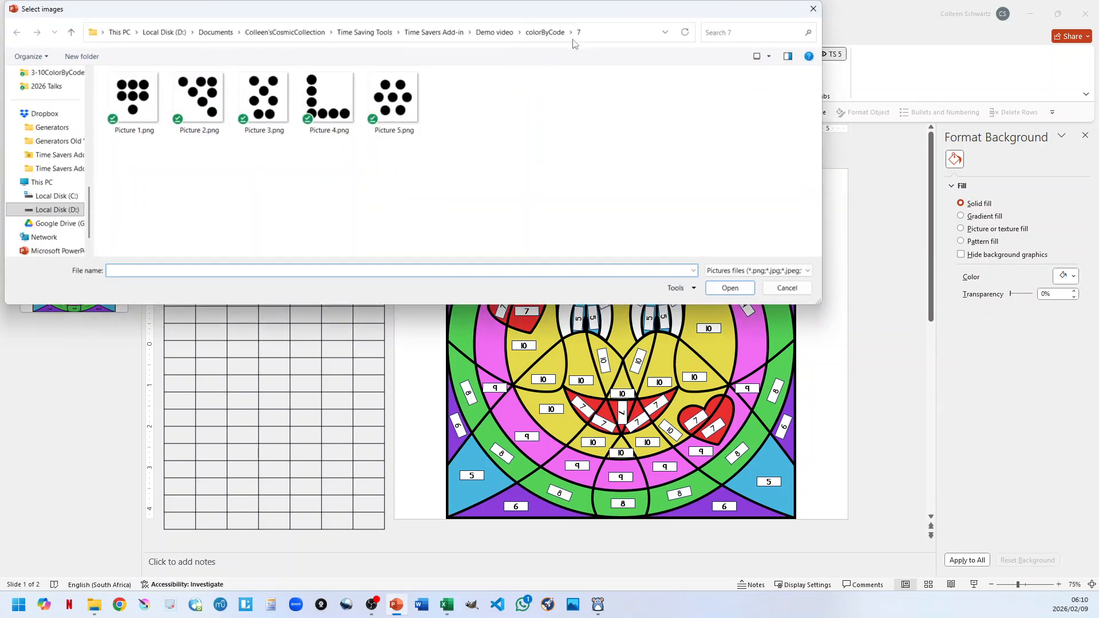
left_click(571, 33)
left_click(572, 96)
left_click_drag(140, 160, 464, 103)
key("Return")
Step: Add Picture 1.png through Picture 6.png from the colorByCode folder 9 to column 9 of the code table
left_click(697, 73)
left_click(165, 242)
left_click(251, 291)
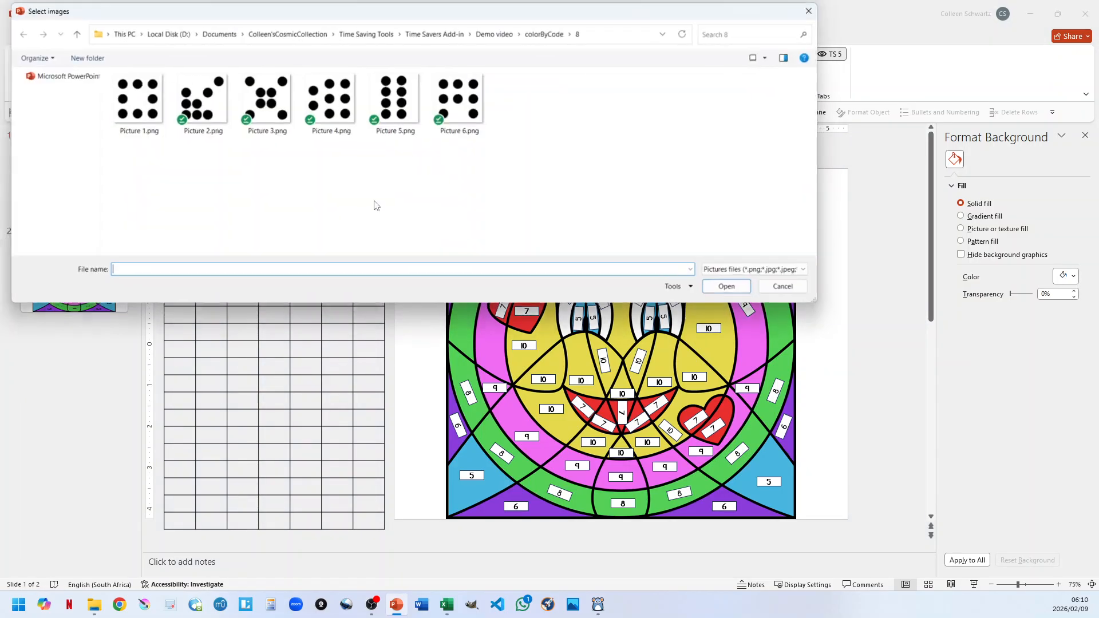
left_click(570, 32)
left_click(572, 109)
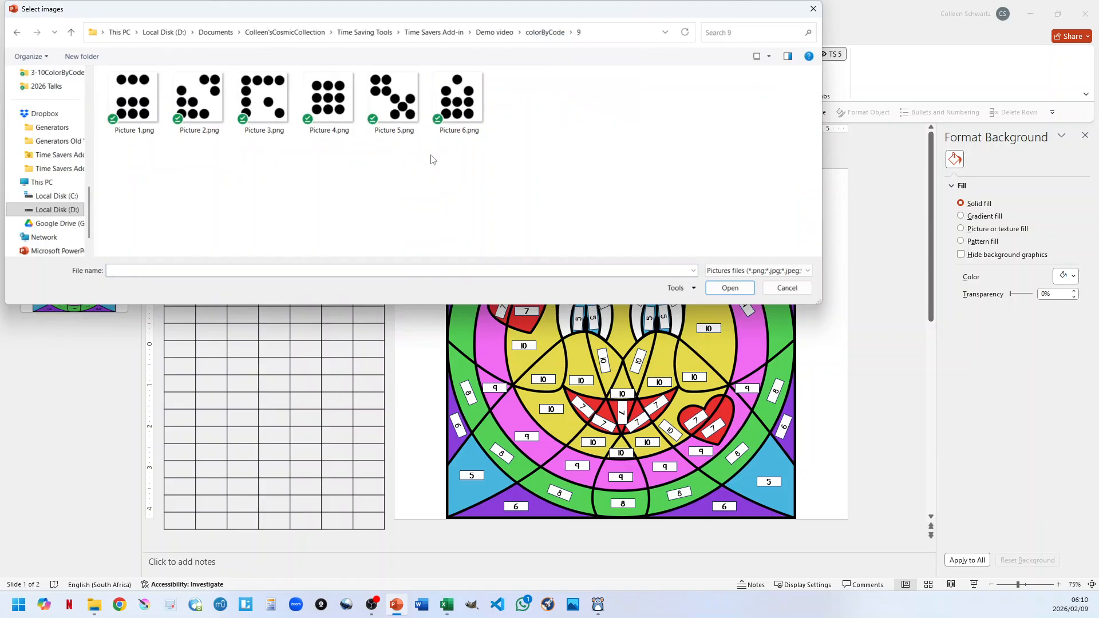
left_click_drag(140, 160, 469, 103)
key("Return")
Step: Add Picture 1.png through Picture 6.png from the colorByCode folder 10 to column 10 of the code table
left_click(689, 83)
left_click(169, 249)
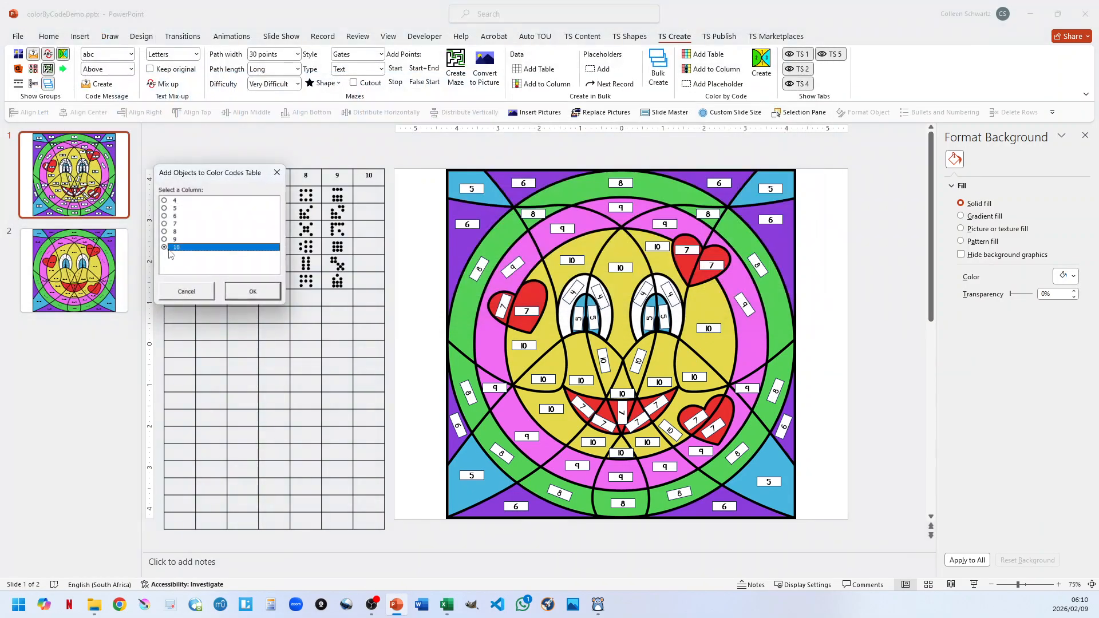
left_click(253, 292)
left_click(570, 32)
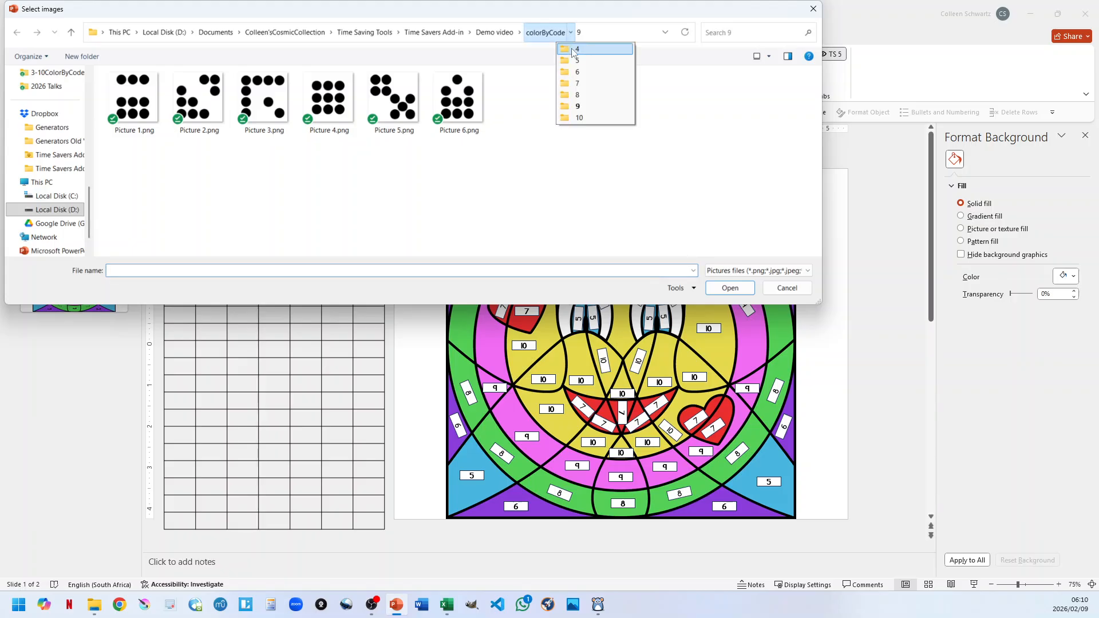
left_click(569, 115)
left_click_drag(147, 165, 458, 128)
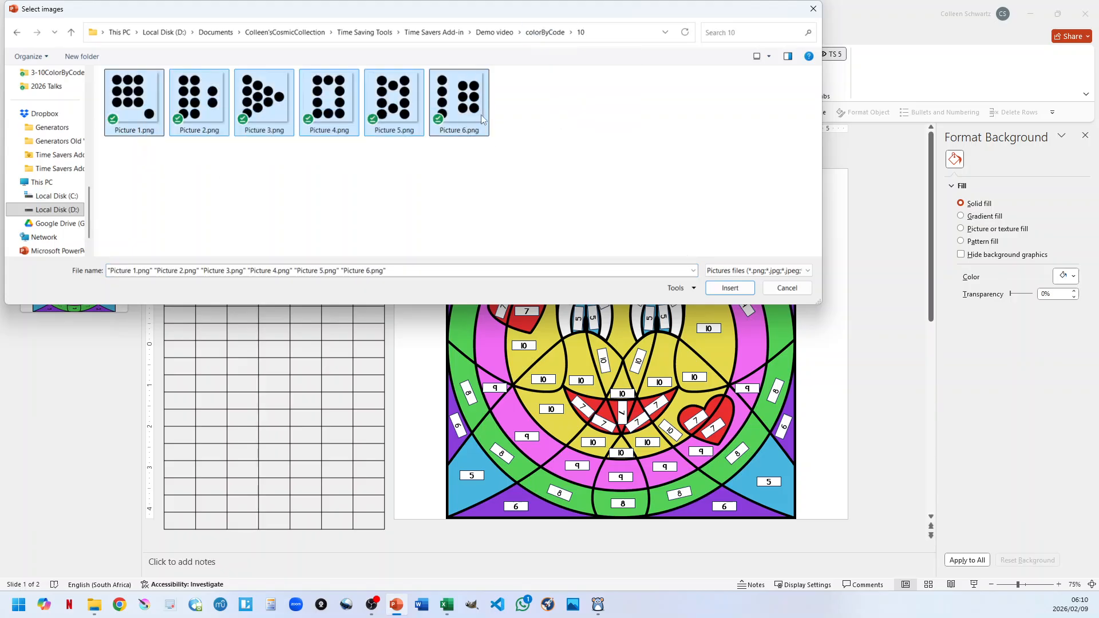
key("Return")
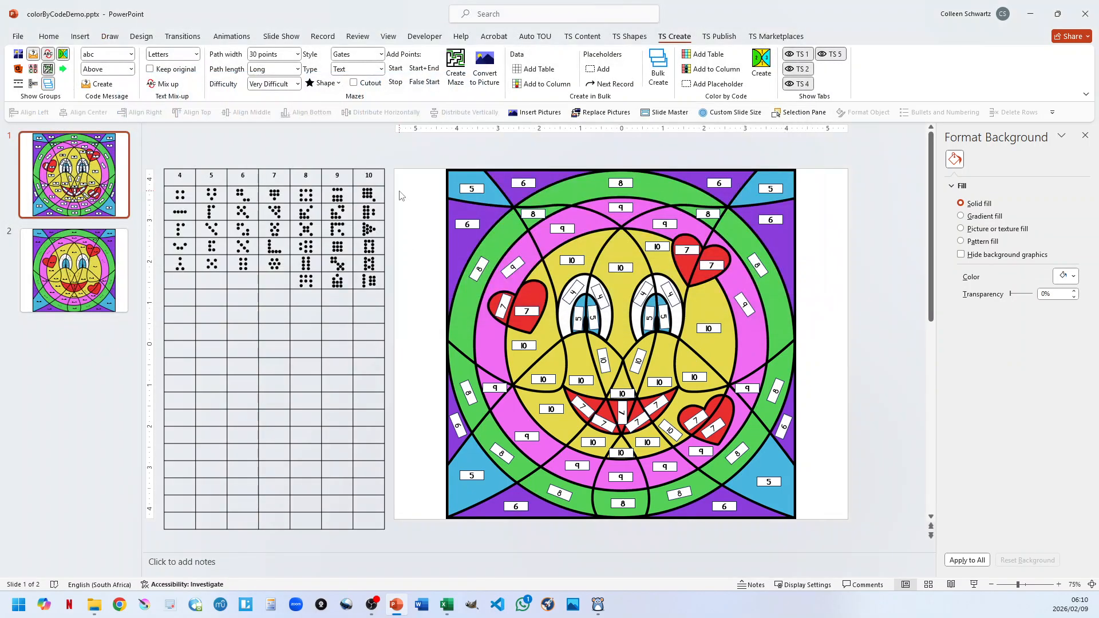
Step: Move the six dot pictures out of column 10 onto the slide's edge and enlarge them together
left_click_drag(403, 162, 351, 316)
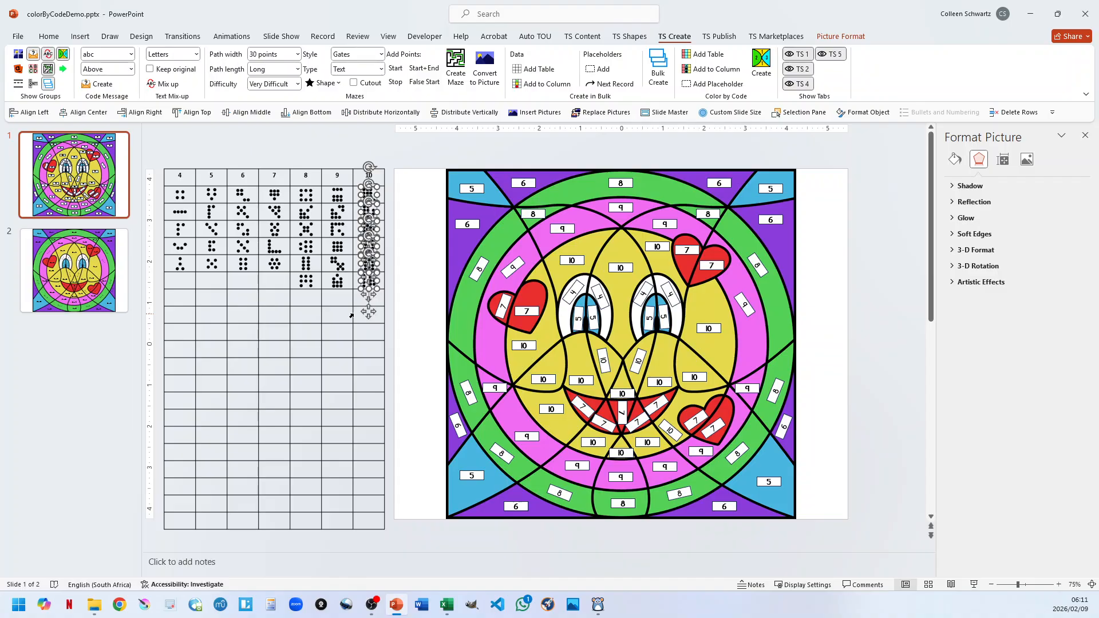
left_click_drag(370, 244, 415, 267)
left_click_drag(426, 316, 453, 346)
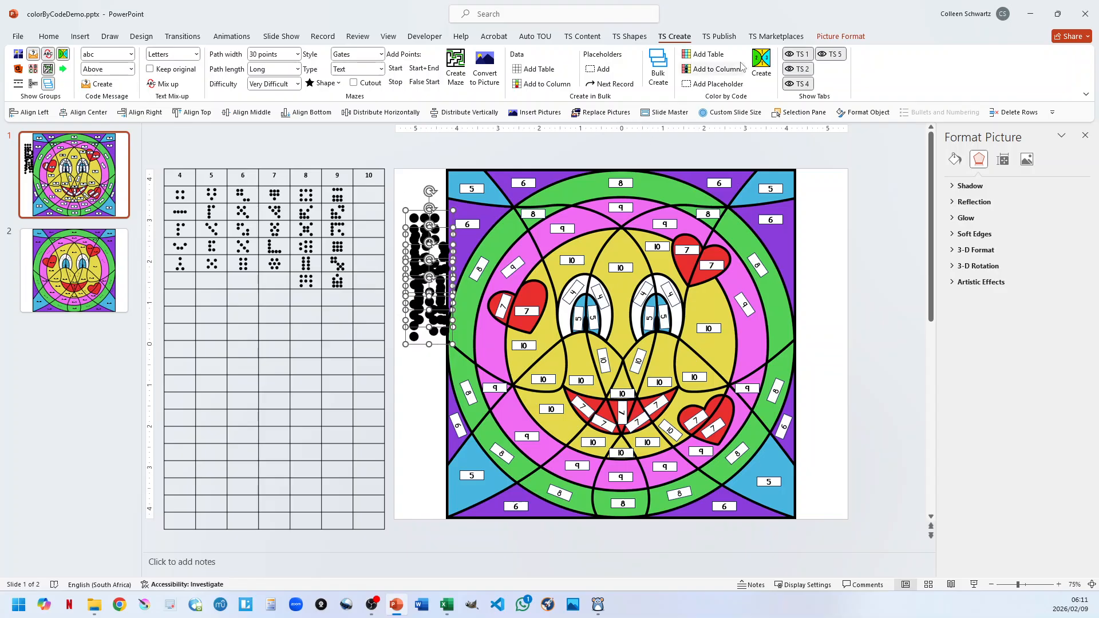
Step: Add the selected enlarged dot pictures on the slide to column 10 of the code table, and deselect them
left_click(710, 69)
left_click(177, 249)
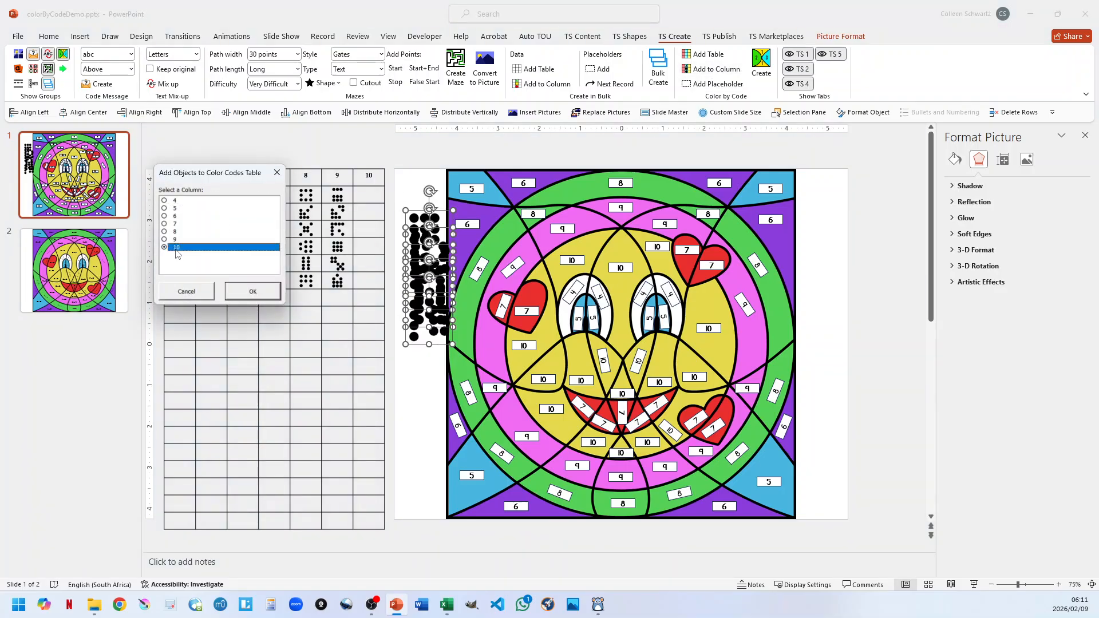
left_click(254, 292)
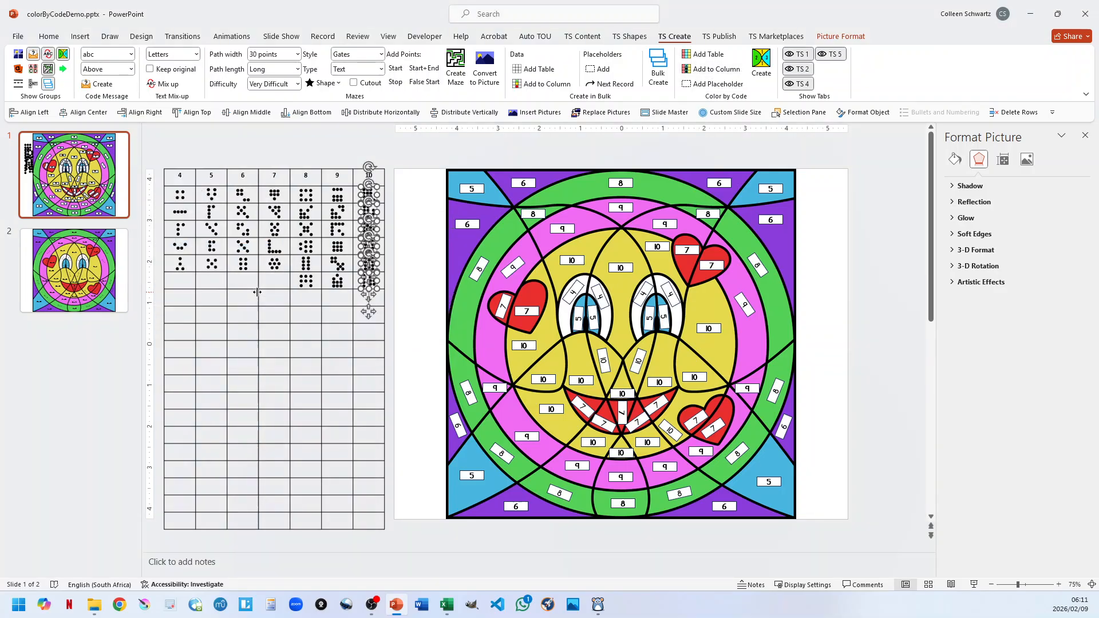
left_click(409, 313)
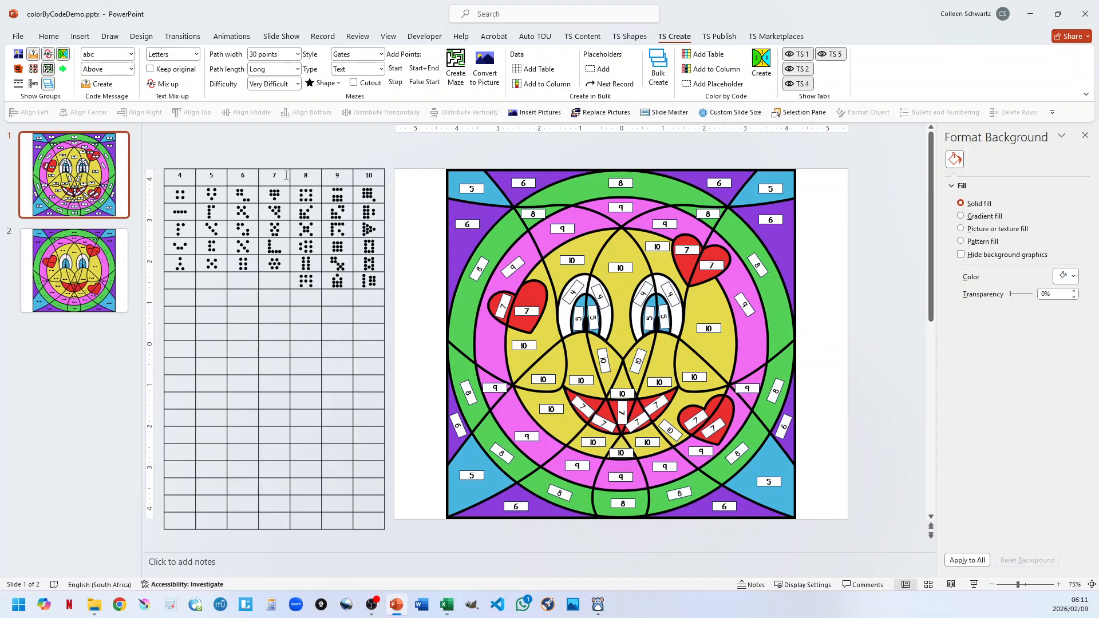
Step: Generate the color-by-code slide from the dot-picture table and view the earlier number bonds slide for comparison
left_click(762, 63)
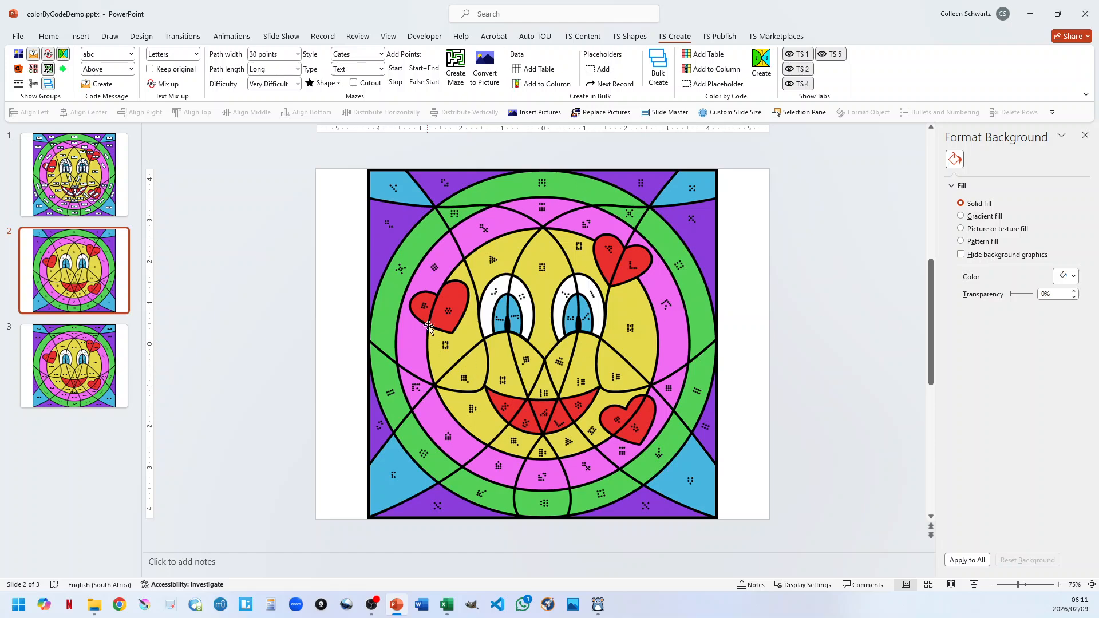
left_click(87, 375)
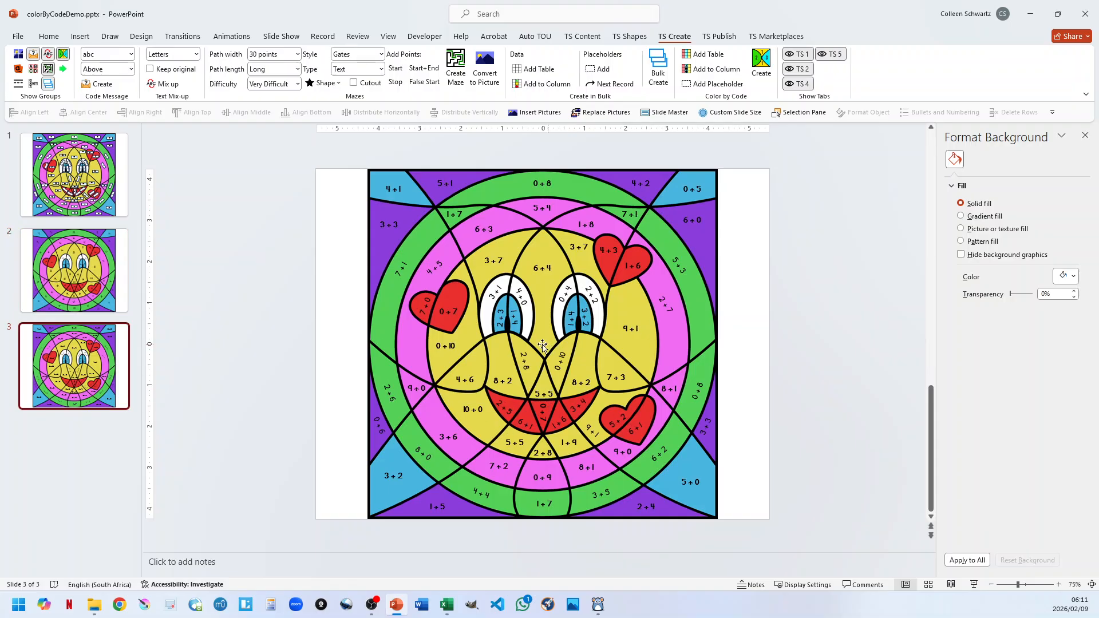
Step: Duplicate slide 2, the generated dot-picture color-by-code page
left_click(93, 269)
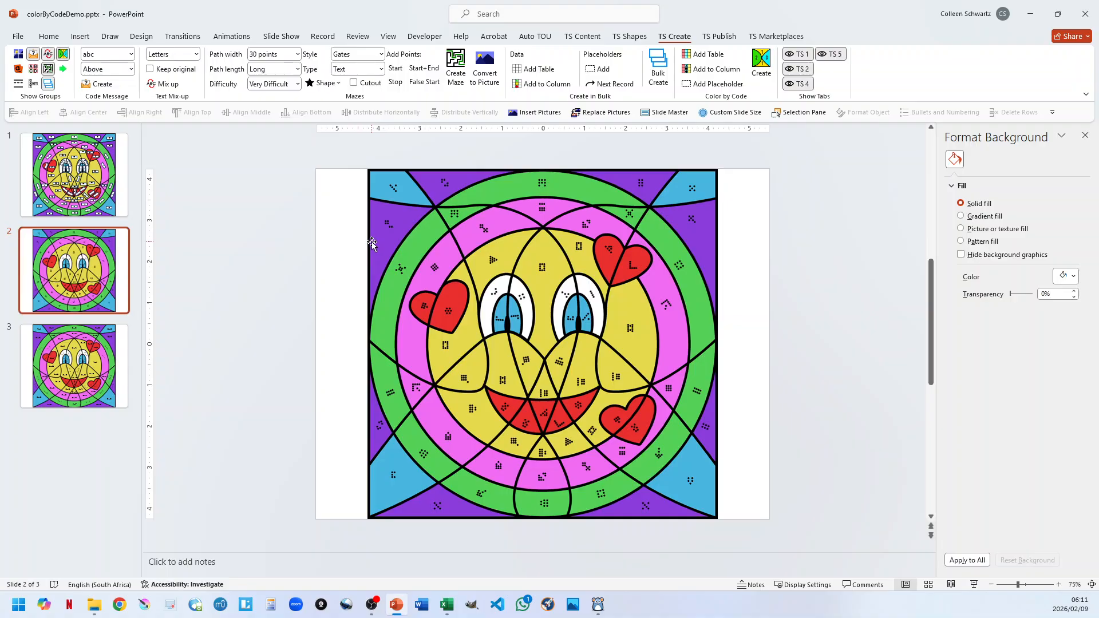
key("ctrl+d")
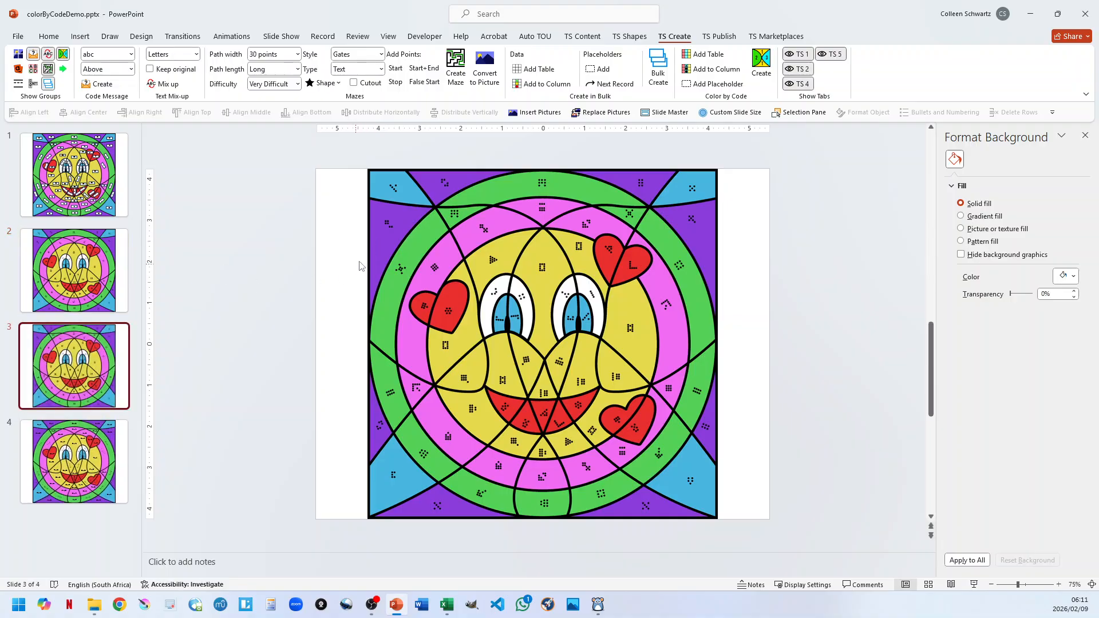